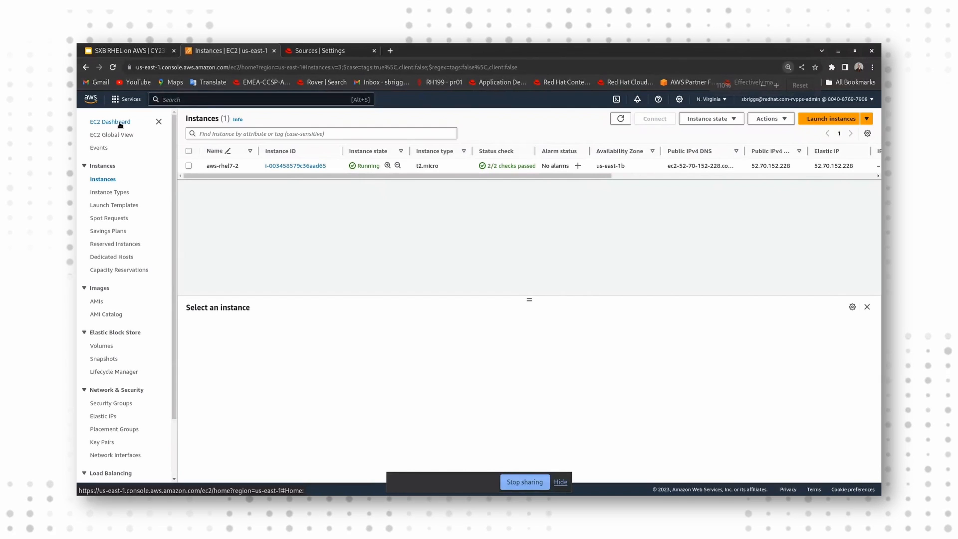
Step: Open the details of the us-east-1 instance aws-rhel7-2 from EC2 Global View's instances by region
key("ctrl+plus")
key("ctrl+plus")
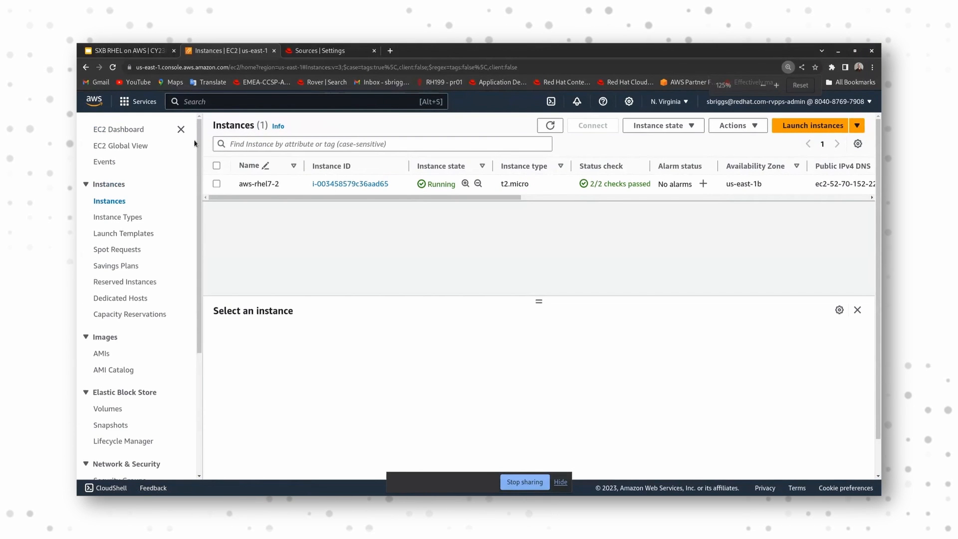
left_click(129, 145)
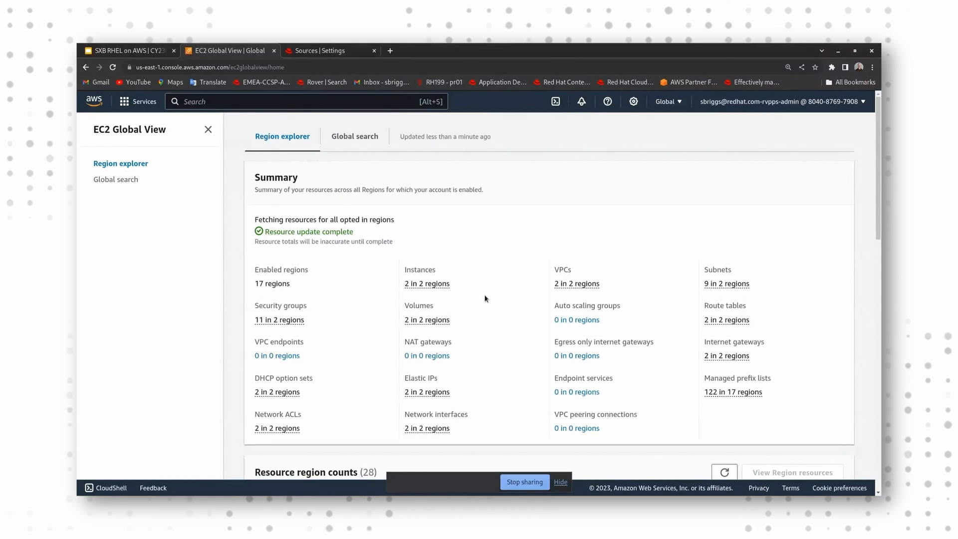
left_click(441, 287)
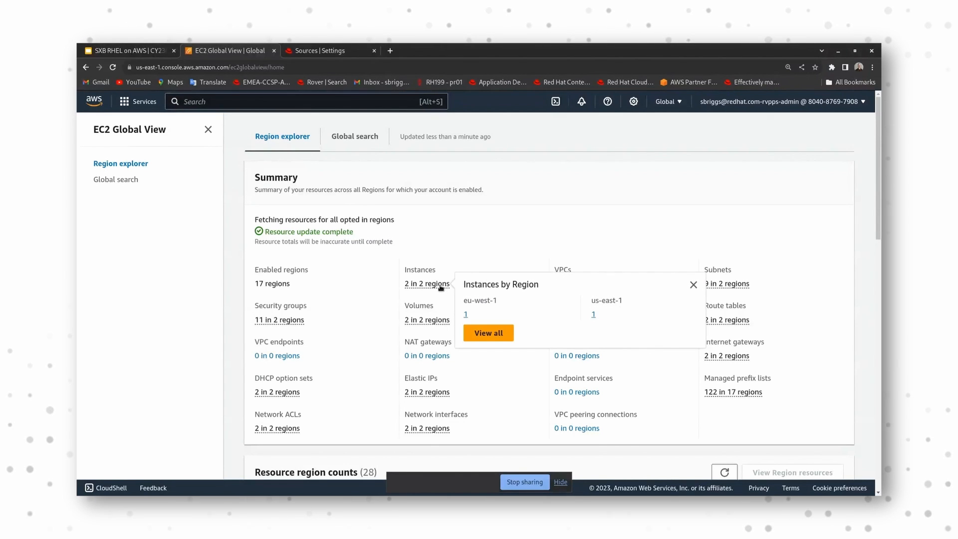
left_click(594, 316)
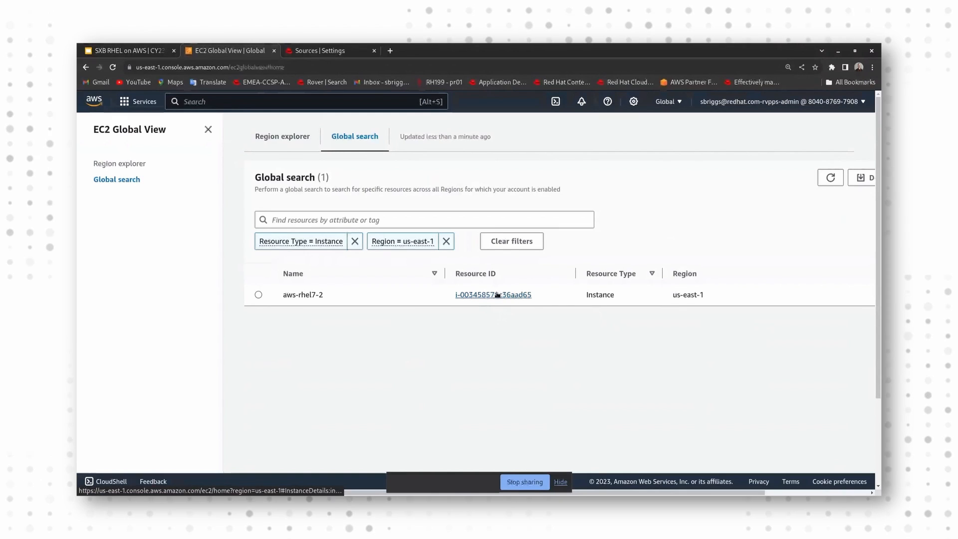
left_click(498, 295)
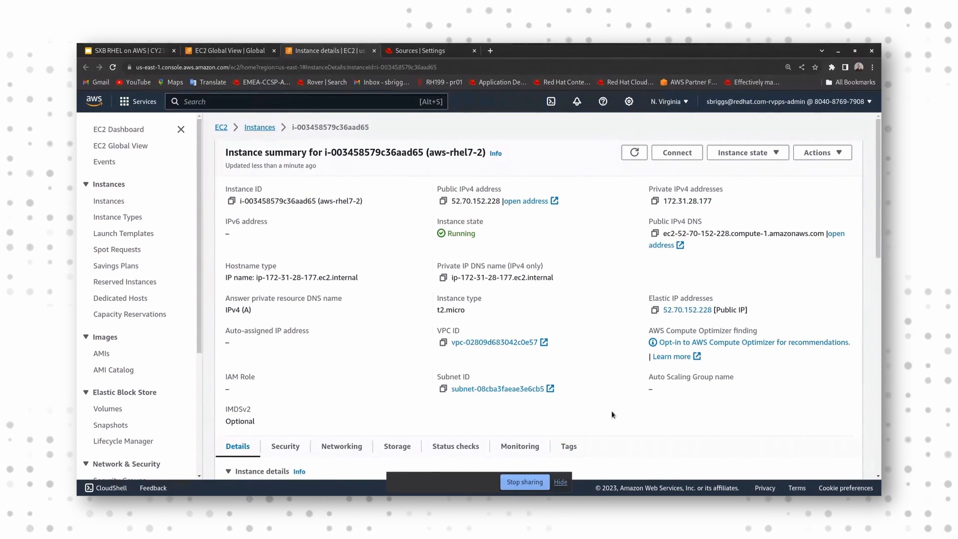
Step: Switch to the instance's root terminal, display /etc/os-release with more, and highlight the version number
key("alt+Tab")
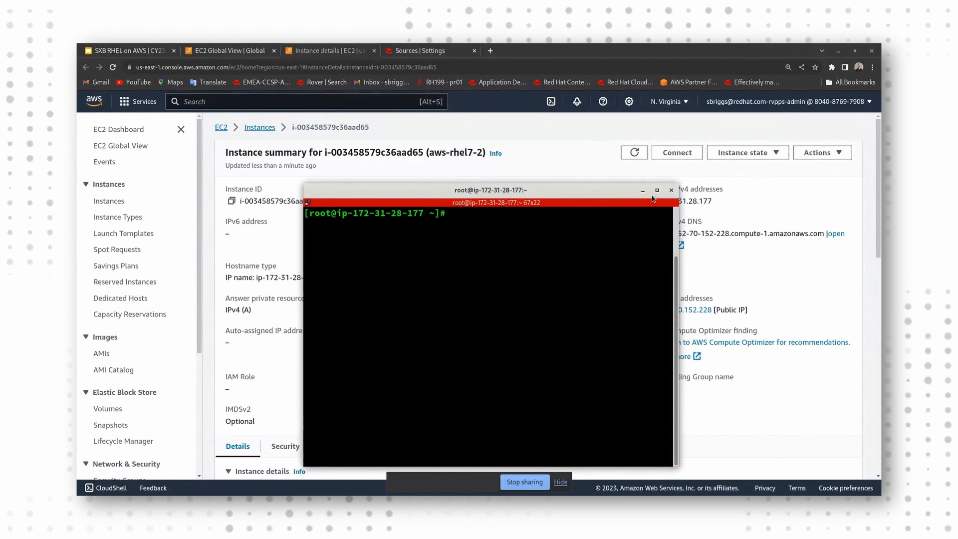
left_click_drag(613, 194, 605, 159)
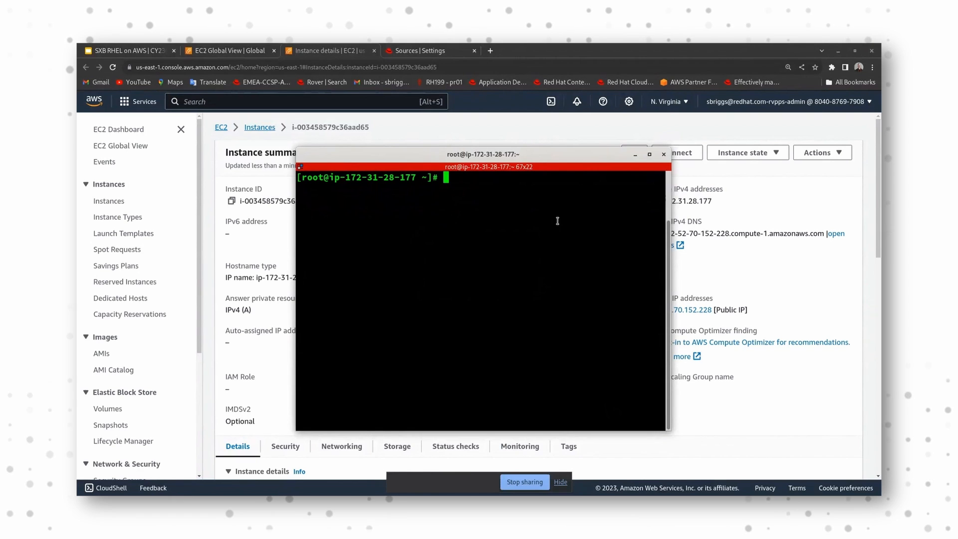
type("more")
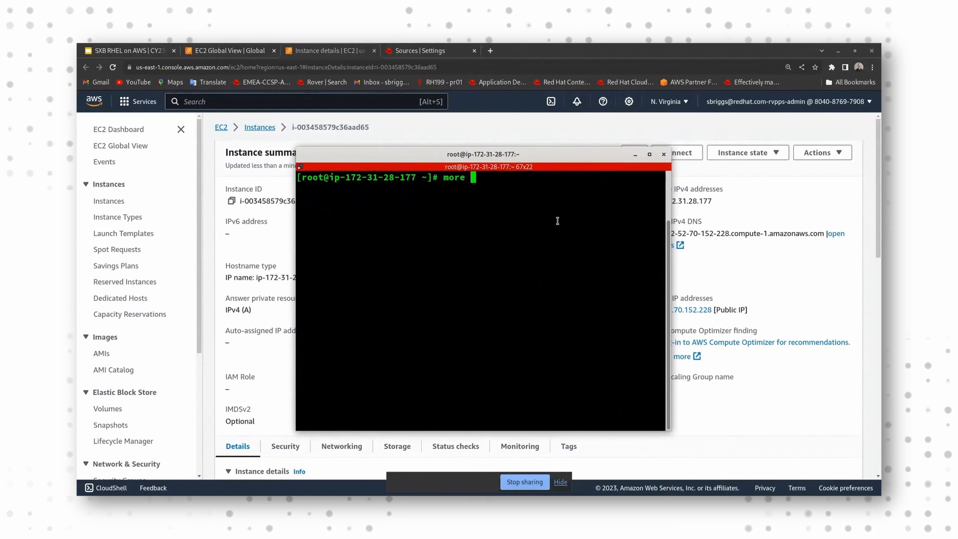
type(" /etc/os-")
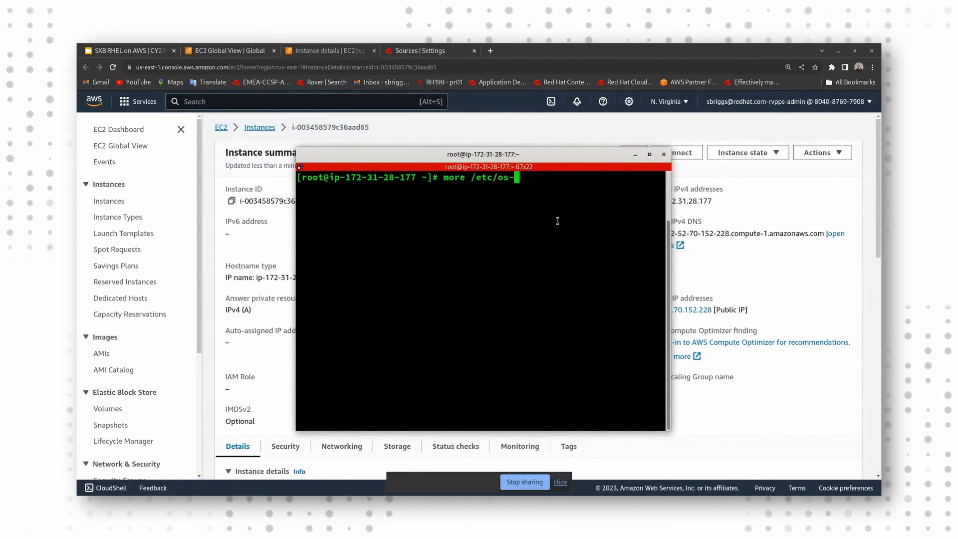
key("Tab")
key("Return")
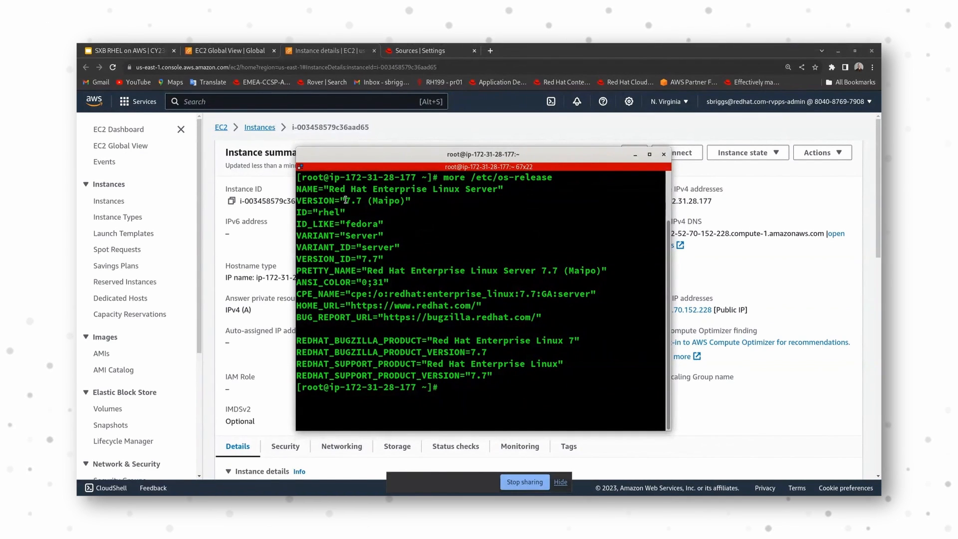
left_click_drag(346, 199, 363, 201)
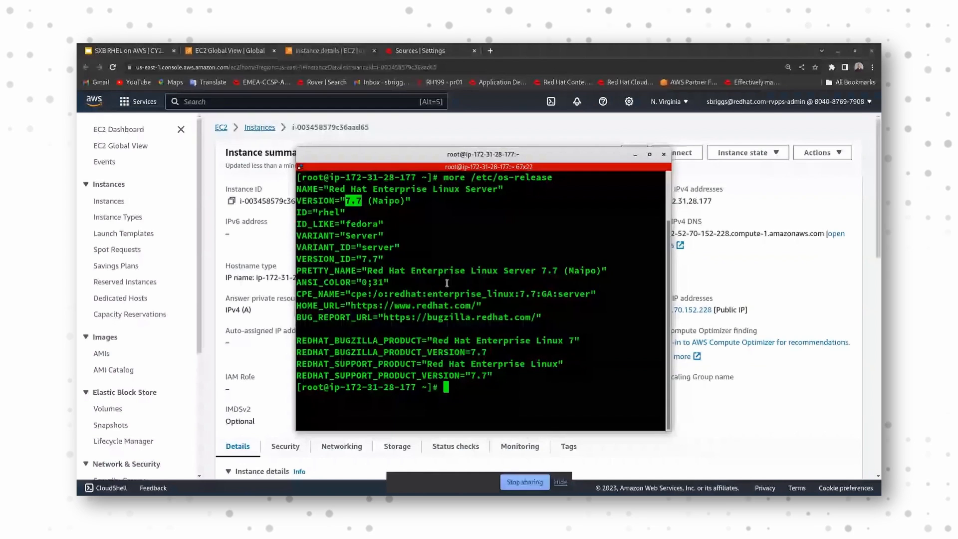
Step: Recall subscription-manager register from the command history and run it
key("ctrl+r")
type("sub")
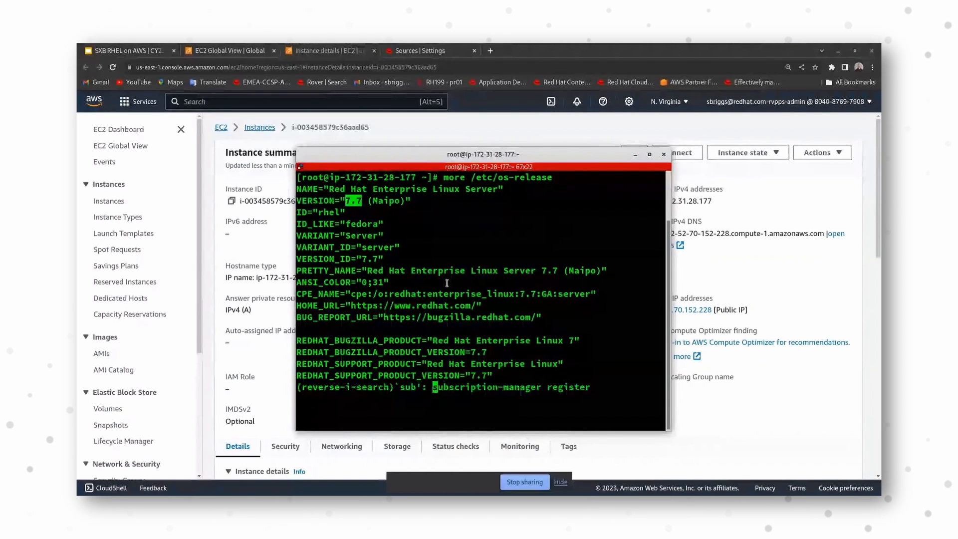
key("Return")
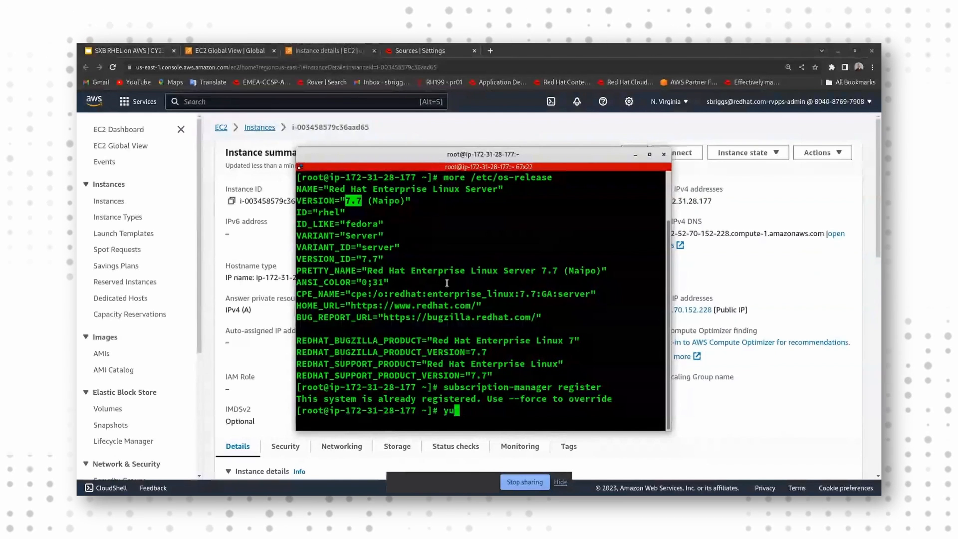
Step: Run yum repolist to check the instance's repositories, and interrupt it while the metadata is loading
type("m repolist")
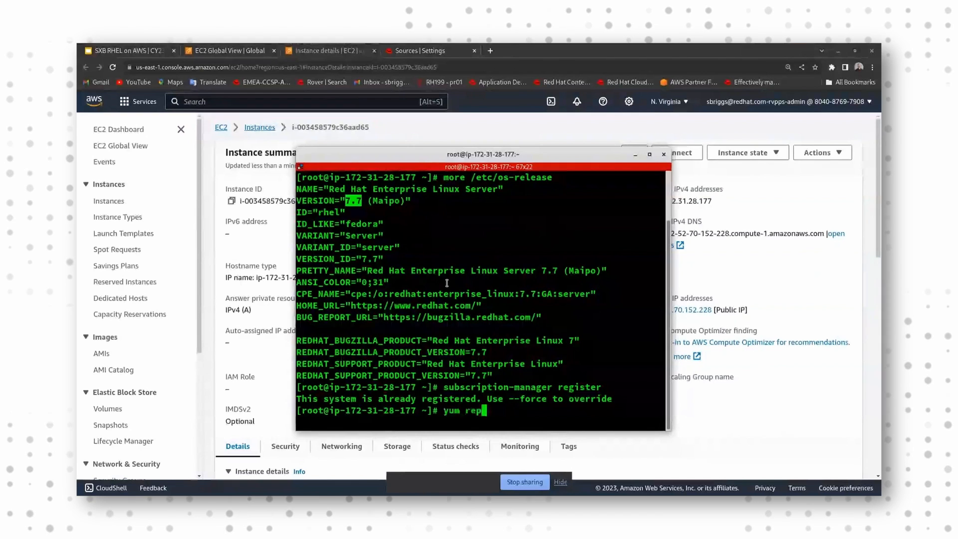
key("Return")
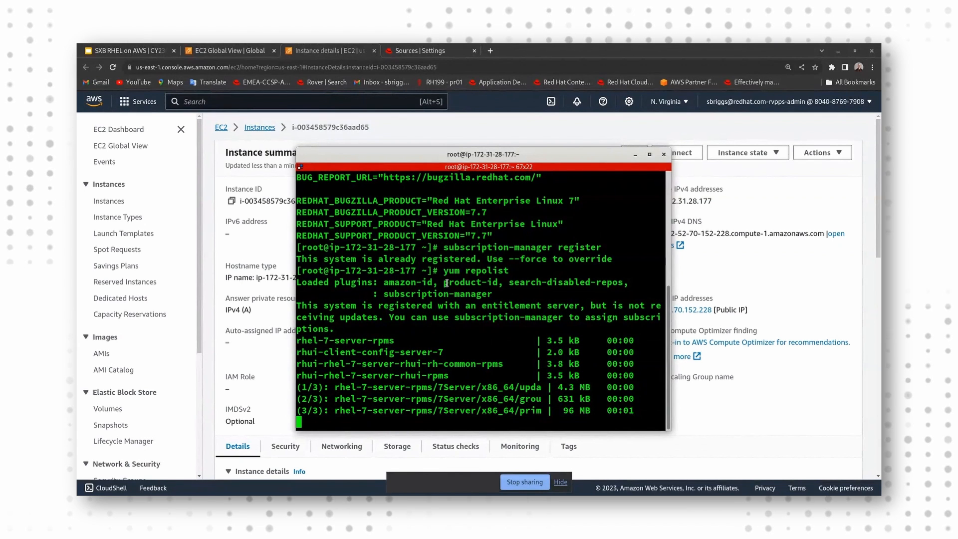
key("ctrl+c")
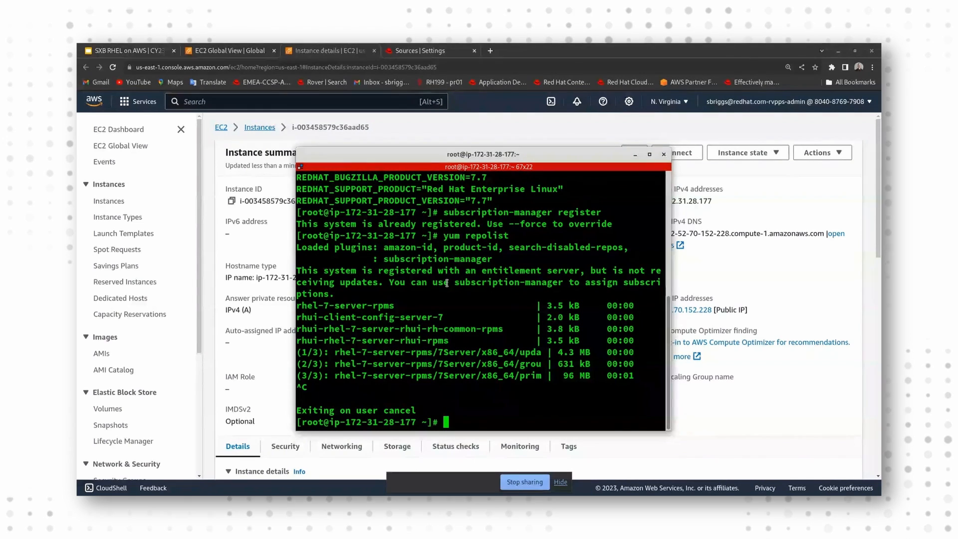
Step: Recall insights-client --register from the command history and run it to register the host with Red Hat Insights
type("ins")
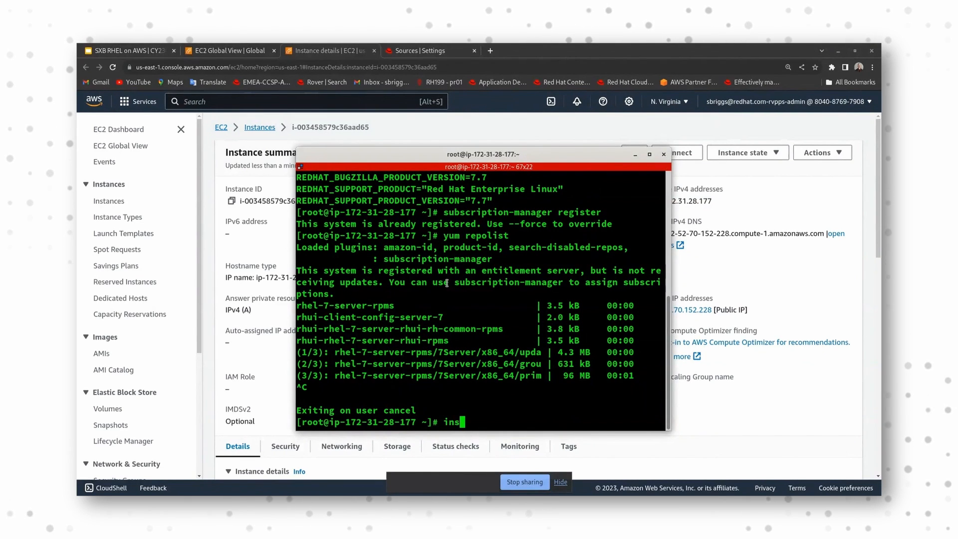
key("BackSpace")
key("BackSpace")
key("BackSpace")
key("ctrl+r")
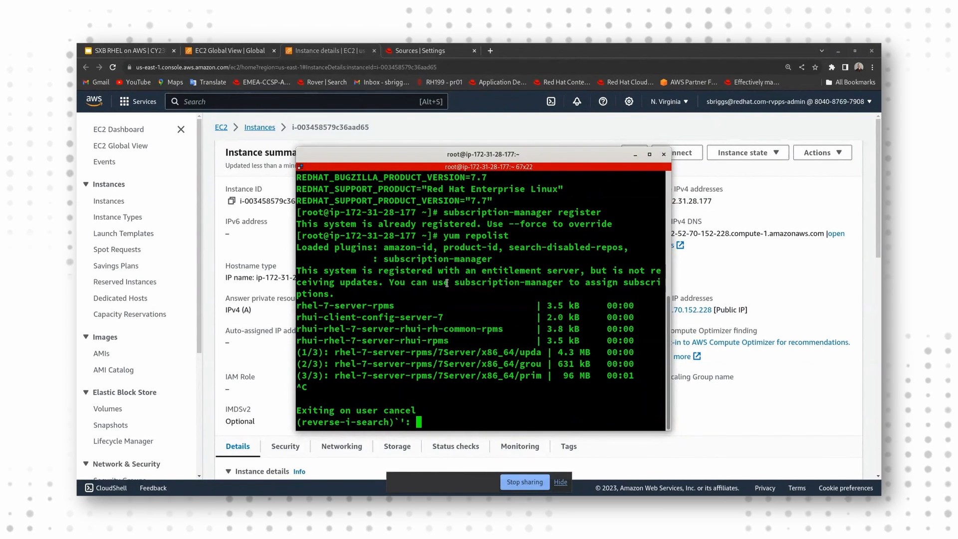
type("ins")
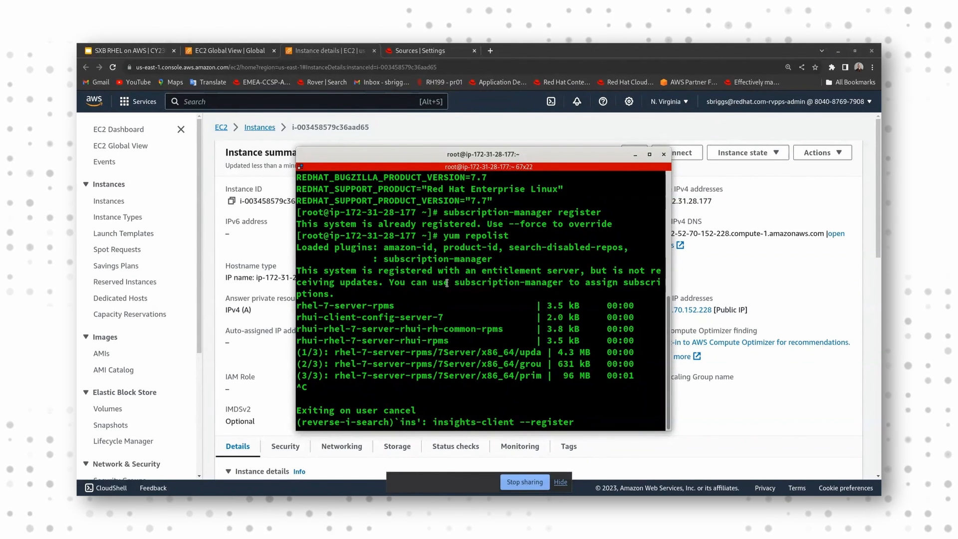
key("Return")
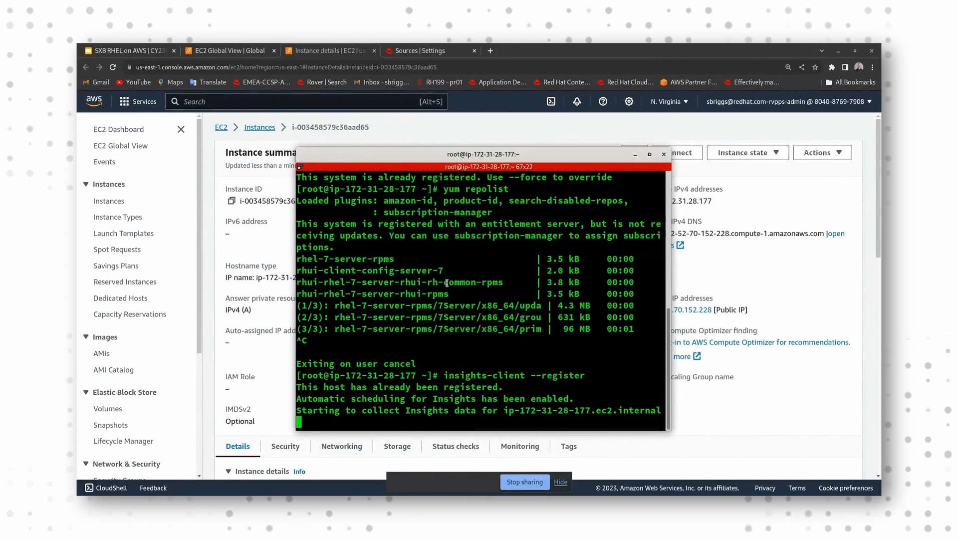
Step: Switch to the Red Hat Hybrid Cloud Console and open the list of systems registered with Insights
left_click(419, 52)
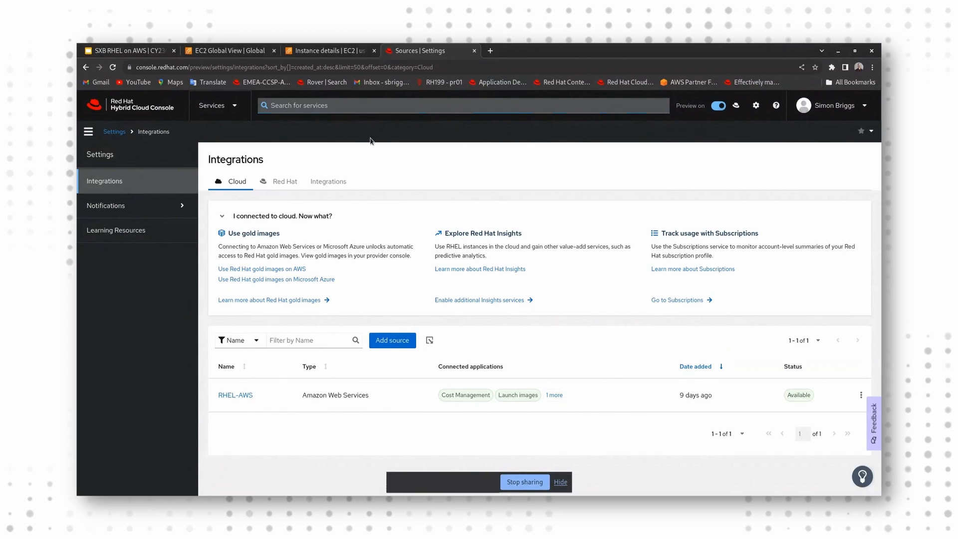
left_click(222, 110)
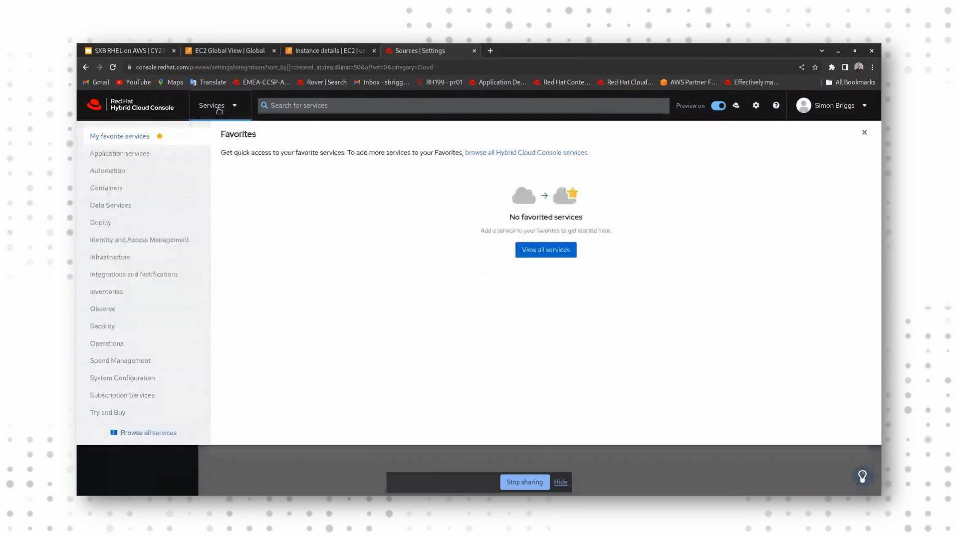
left_click(134, 112)
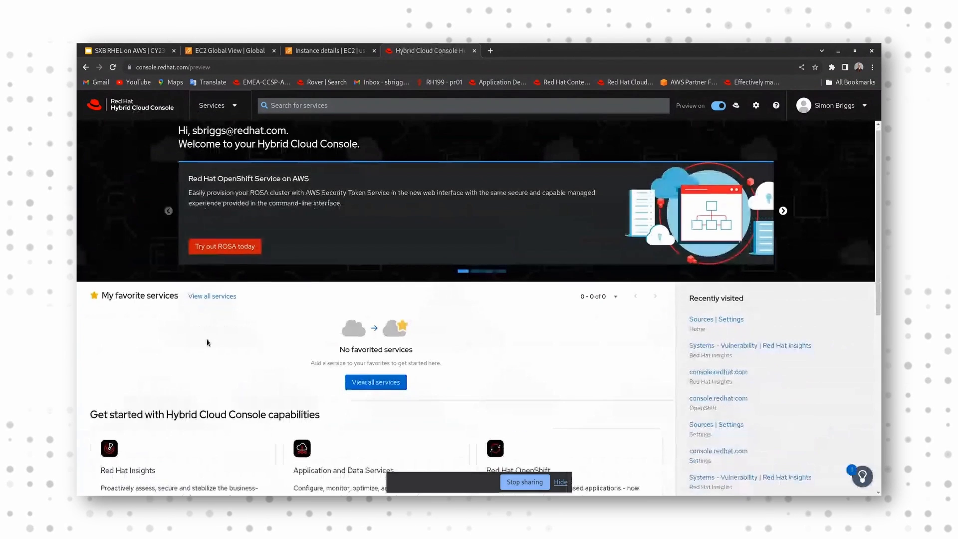
scroll(133, 430, "down", 2)
left_click(136, 432)
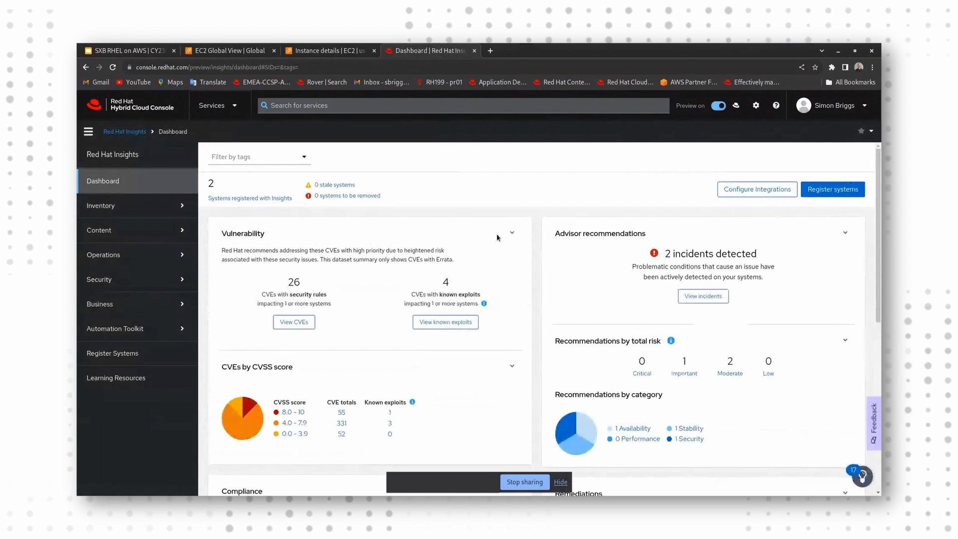
left_click(260, 200)
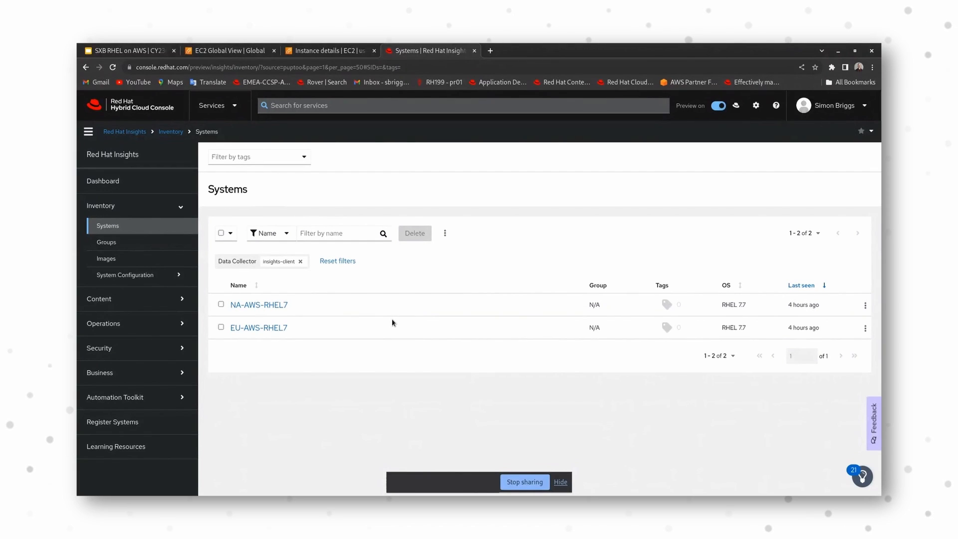
Step: Bring back the terminal to highlight the host name in its prompt, and return to the Insights systems list
key("alt+Tab")
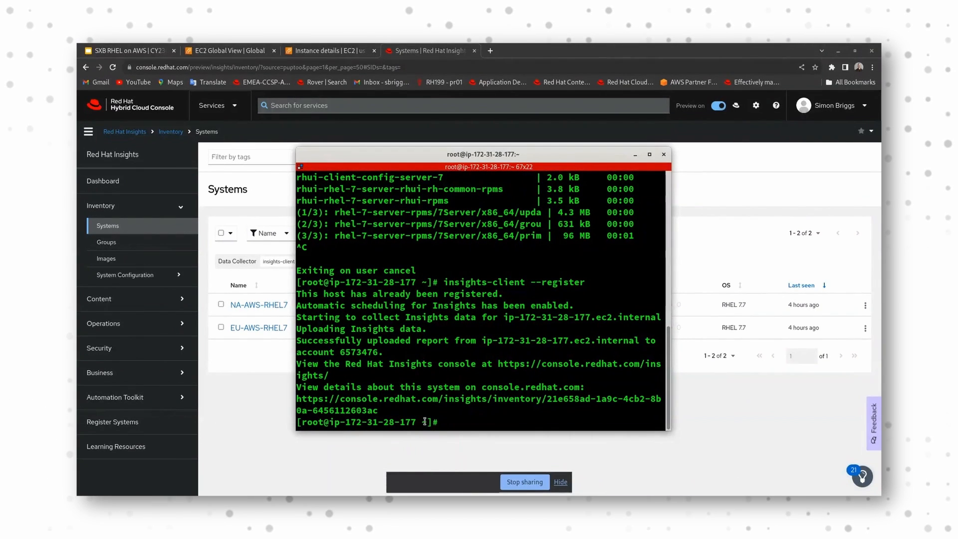
left_click_drag(422, 422, 356, 420)
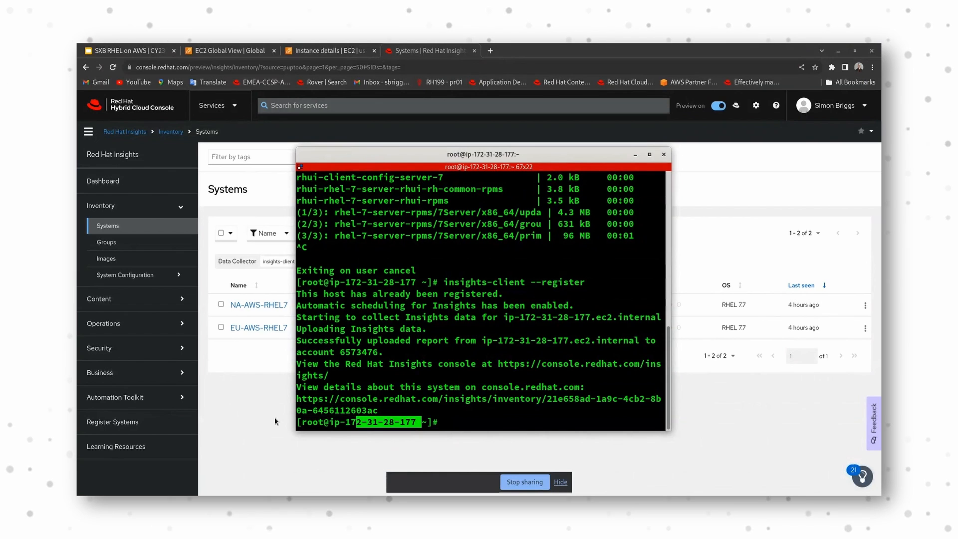
left_click(236, 362)
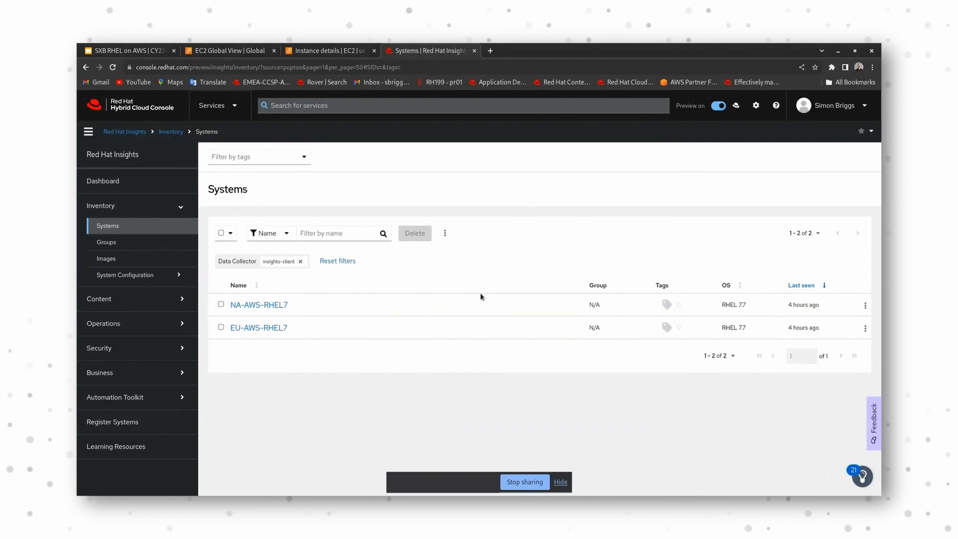
Step: View the inventory groups and the systems list, and return to the Insights dashboard
left_click(144, 244)
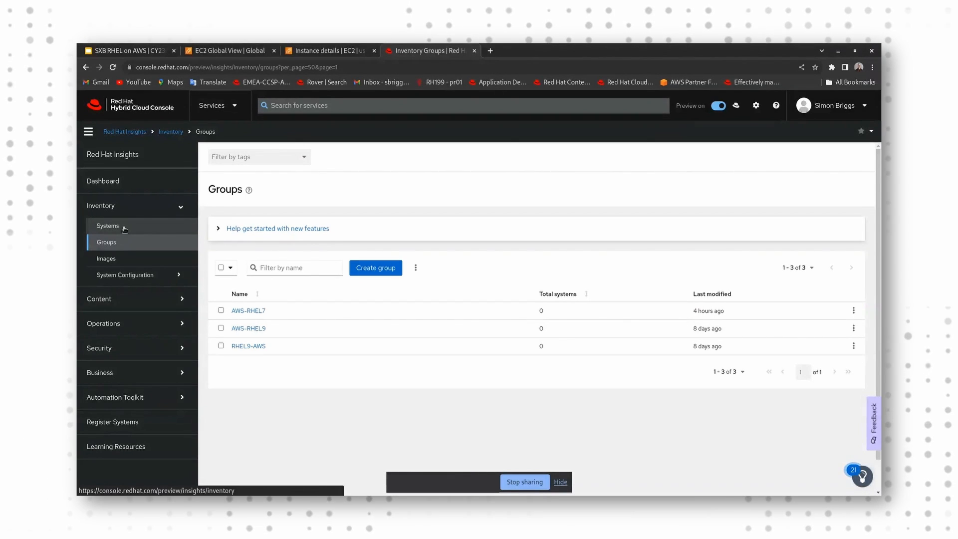
left_click(125, 228)
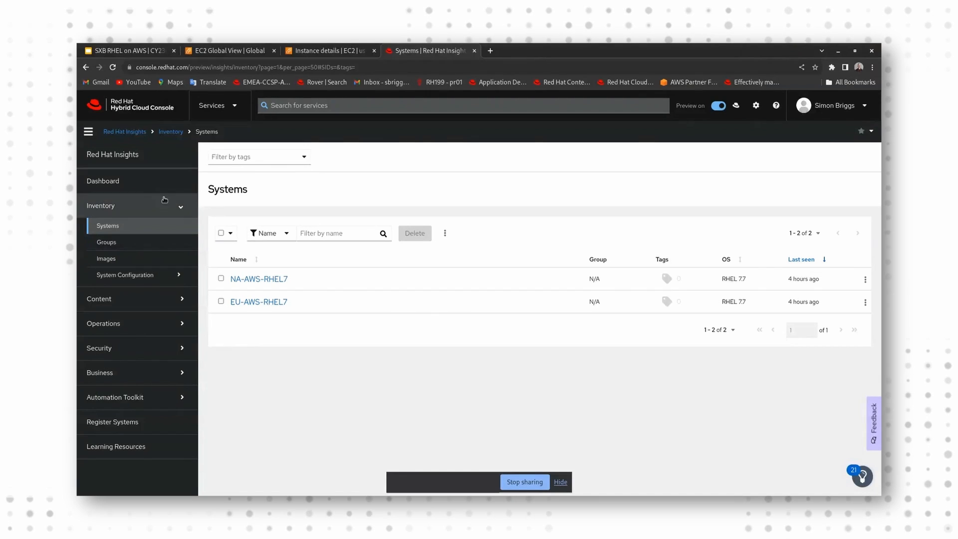
left_click(128, 186)
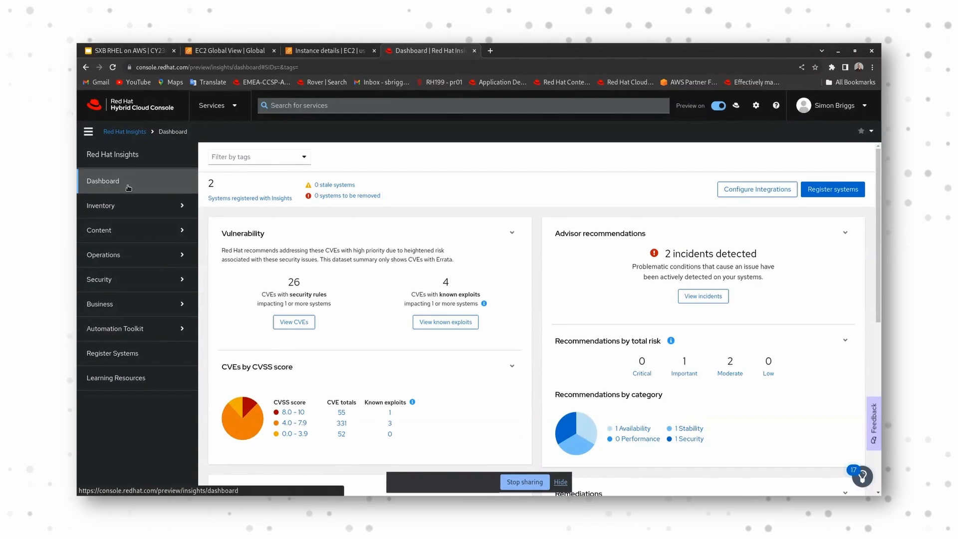
Step: View the Advisor incidents, open the recommendation about misconfigured applications on EC2 instances with IMDSv1 enabled, and highlight the term in its title
left_click(716, 299)
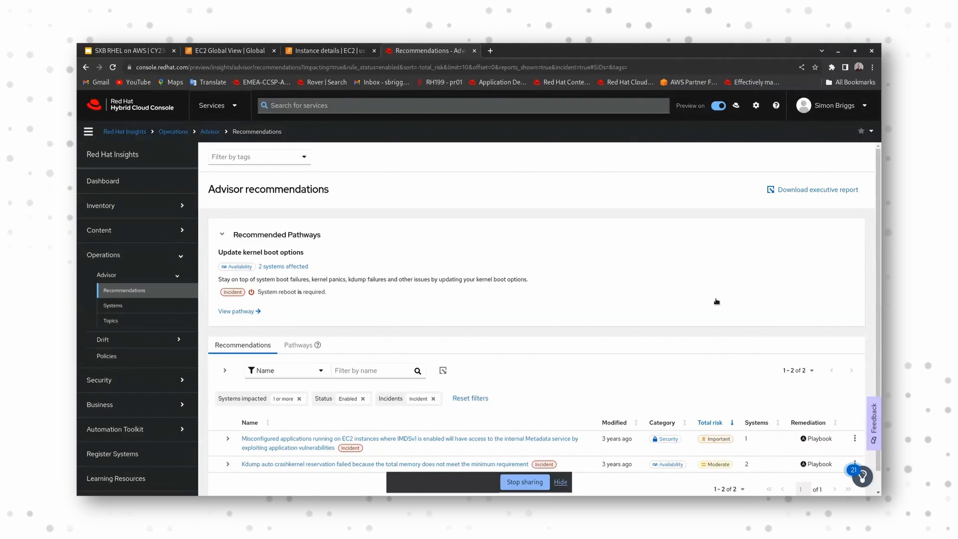
scroll(630, 296, "down", 1)
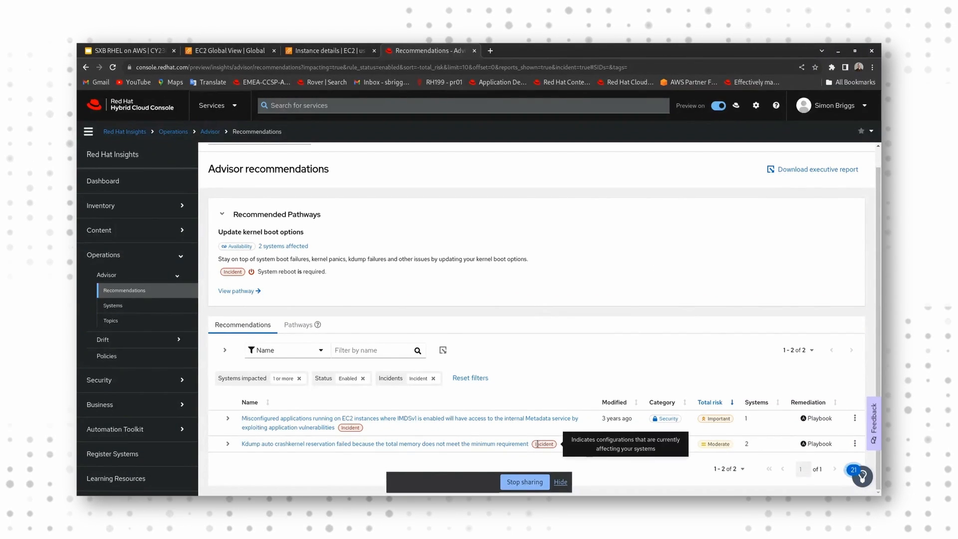
left_click(314, 428)
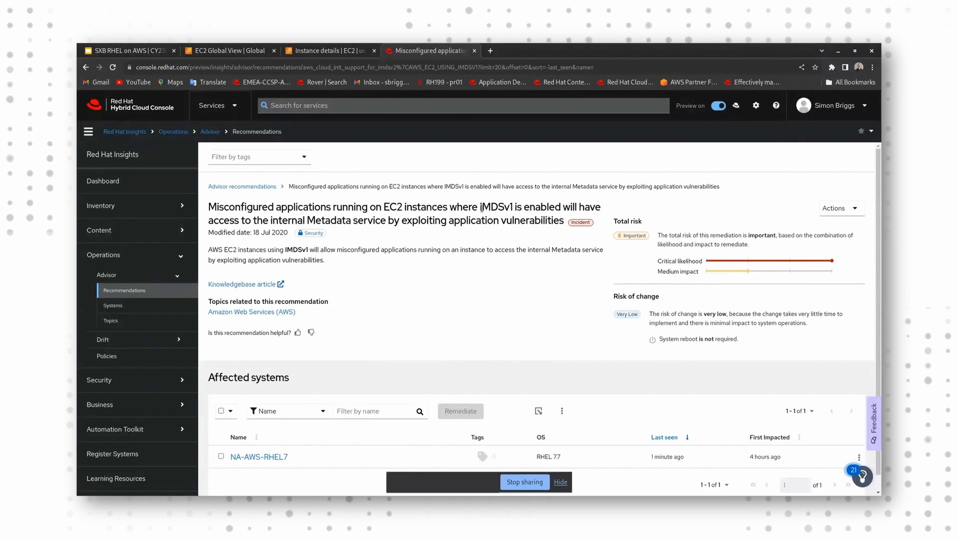
left_click_drag(491, 207, 482, 208)
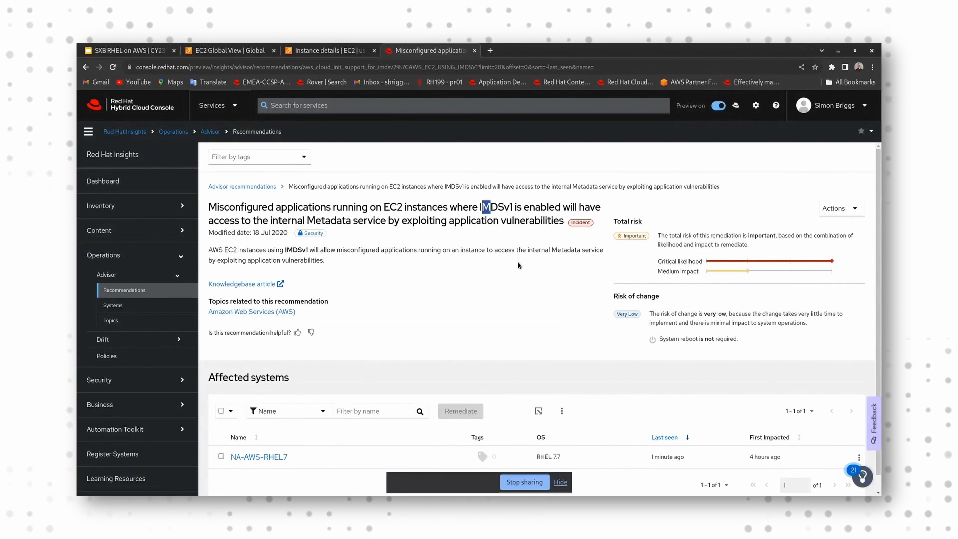
Step: Open the affected system NA-AWS-RHEL7 and review the detected issues and resolution steps of its IMDSv1 recommendation
scroll(519, 262, "down", 1)
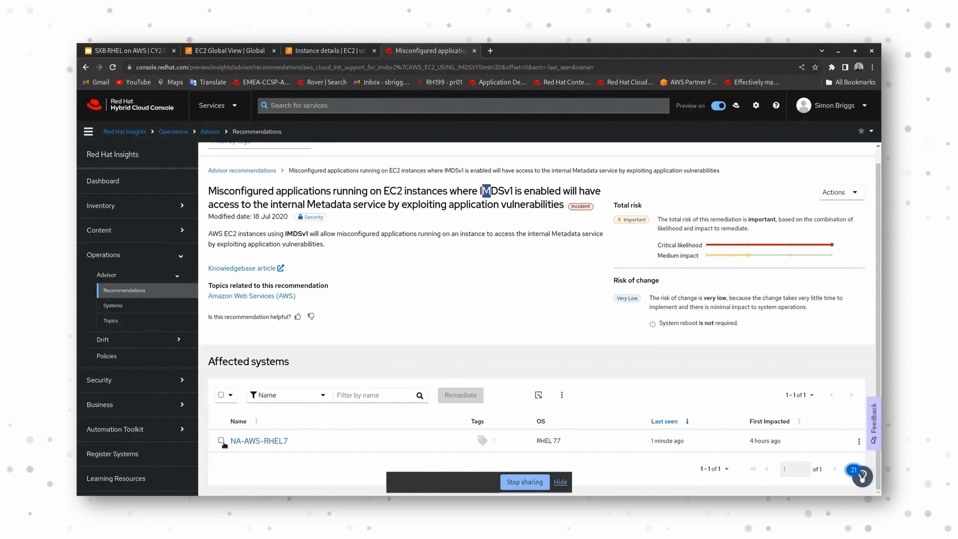
left_click(248, 441)
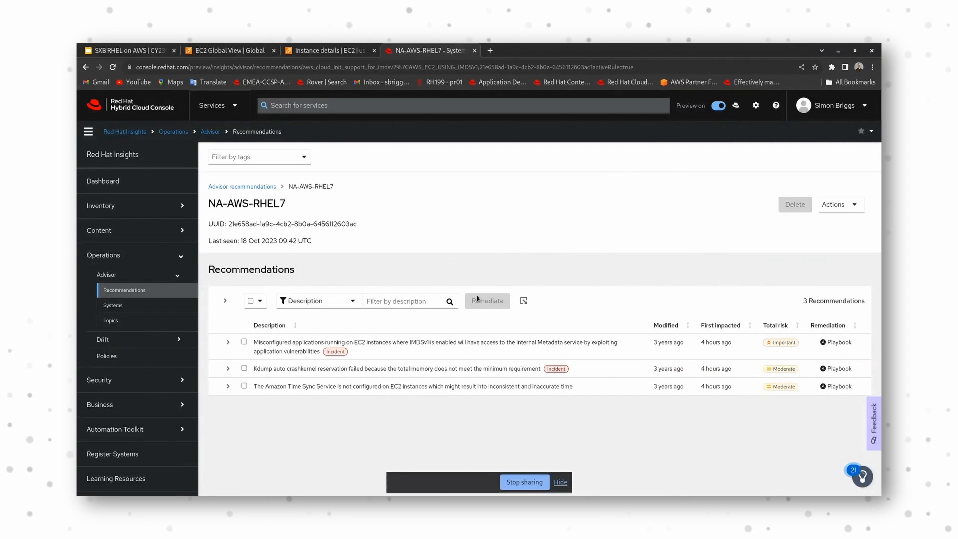
scroll(532, 340, "down", 1)
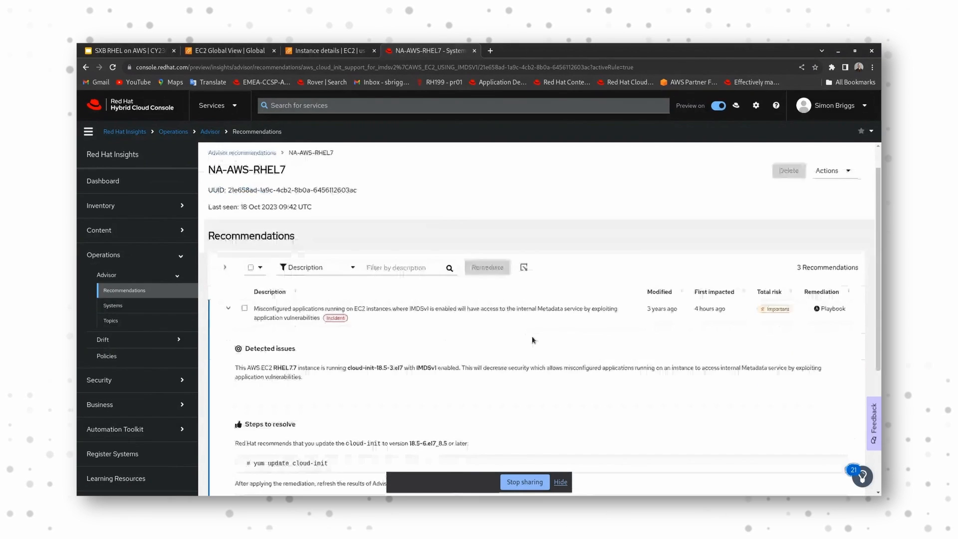
scroll(533, 340, "down", 2)
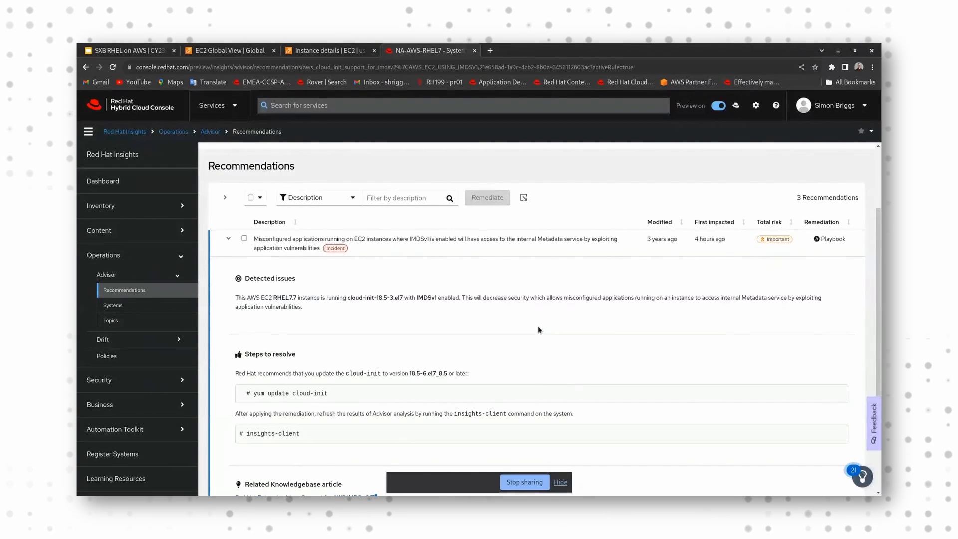
scroll(538, 330, "down", 4)
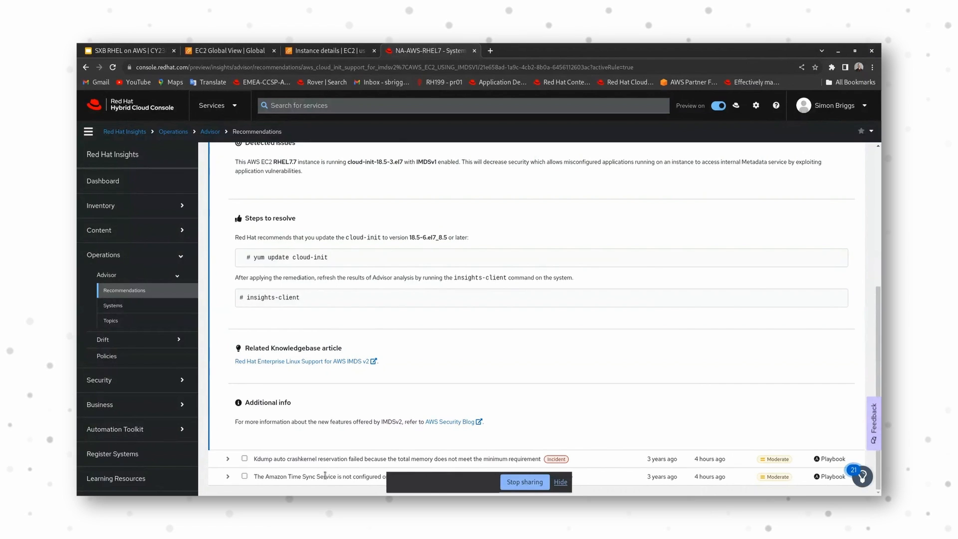
scroll(362, 420, "up", 5)
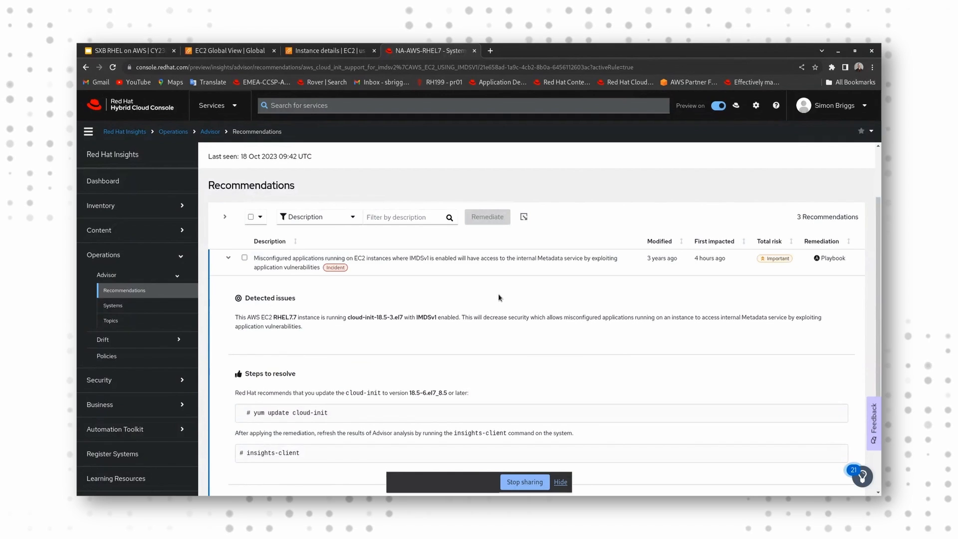
scroll(499, 295, "down", 1)
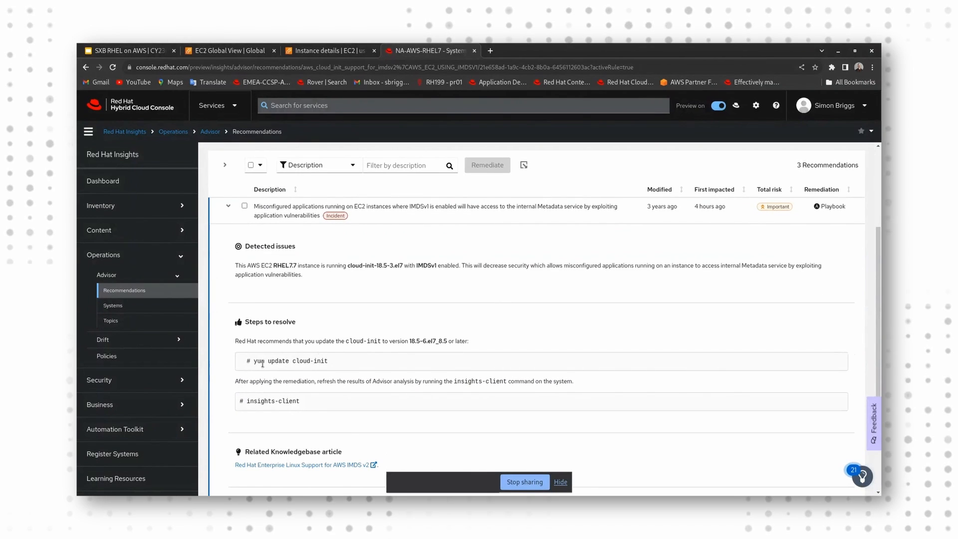
Step: Copy the recommended command "yum update cloud-init" from the resolution steps and run it in the instance's terminal
left_click_drag(251, 361, 332, 361)
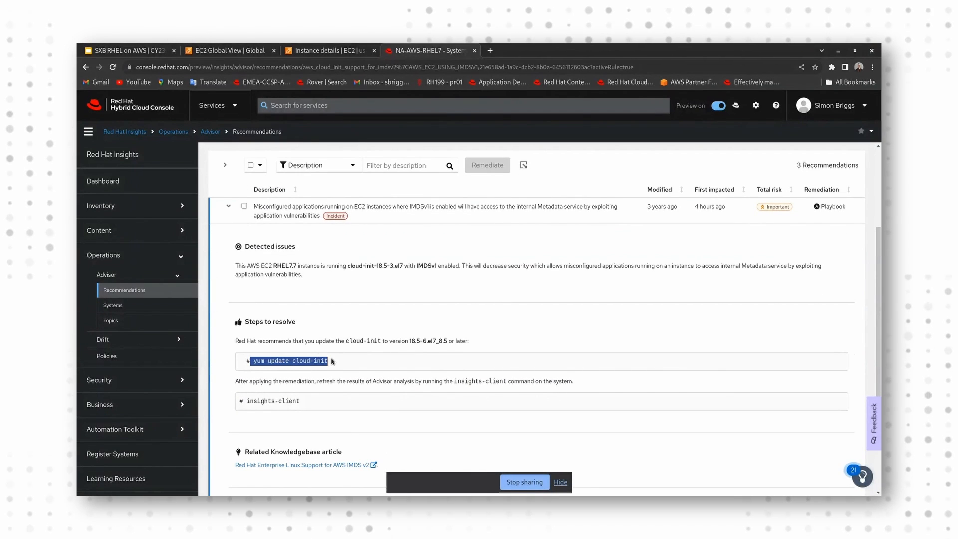
right_click(331, 360)
left_click(343, 366)
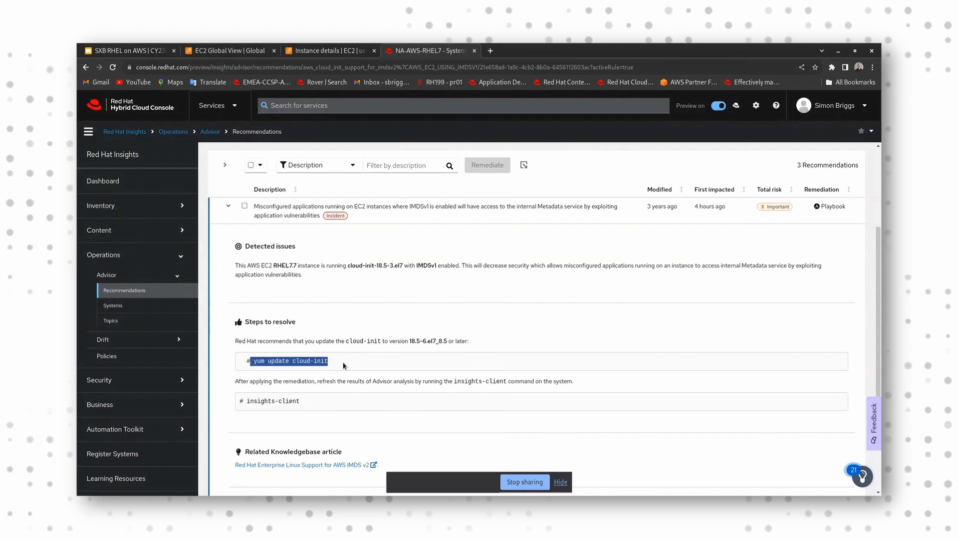
key("alt+Tab")
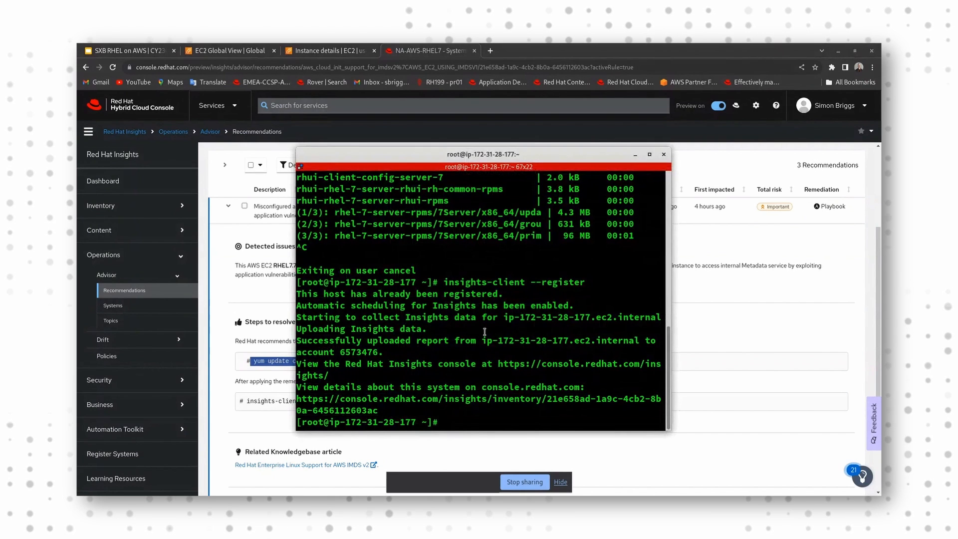
key("ctrl+shift+v")
key("Return")
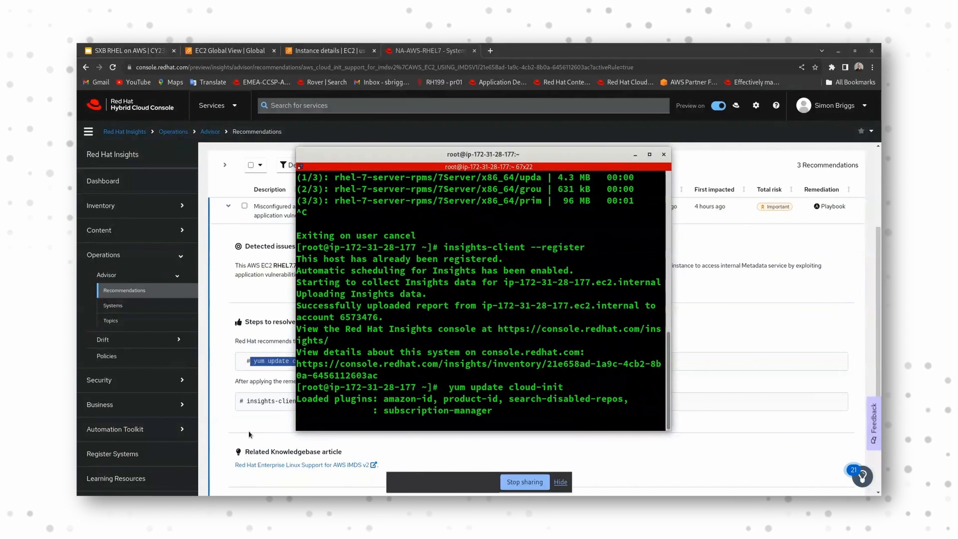
Step: Return to the IMDSv1 recommendation in the browser, highlight part of its "Steps to resolve" heading, and review its details and remediation type
left_click(278, 399)
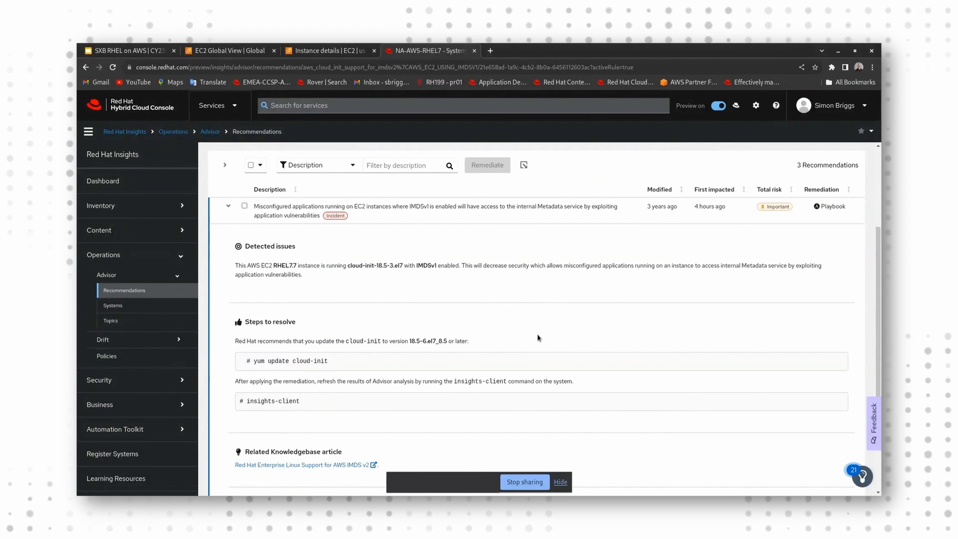
left_click_drag(278, 323, 293, 323)
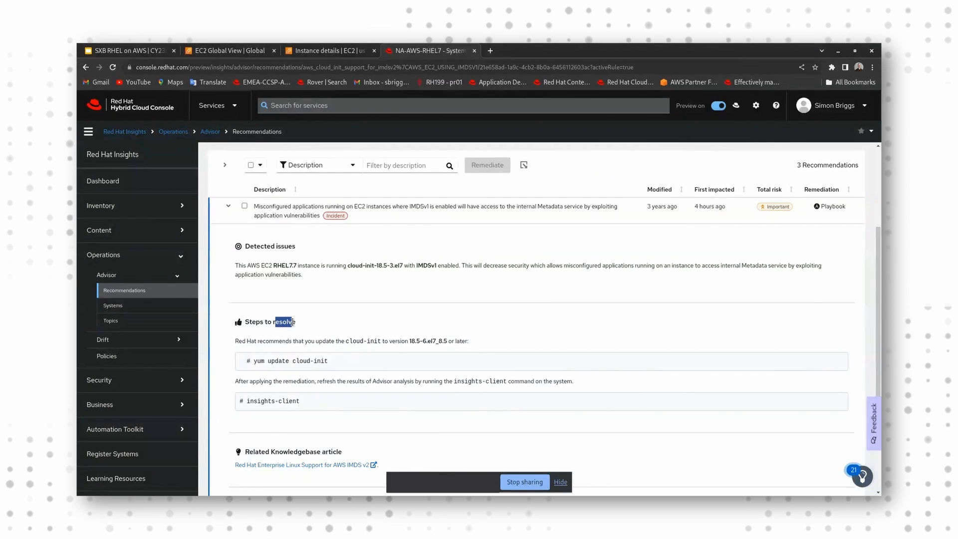
scroll(491, 331, "up", 1)
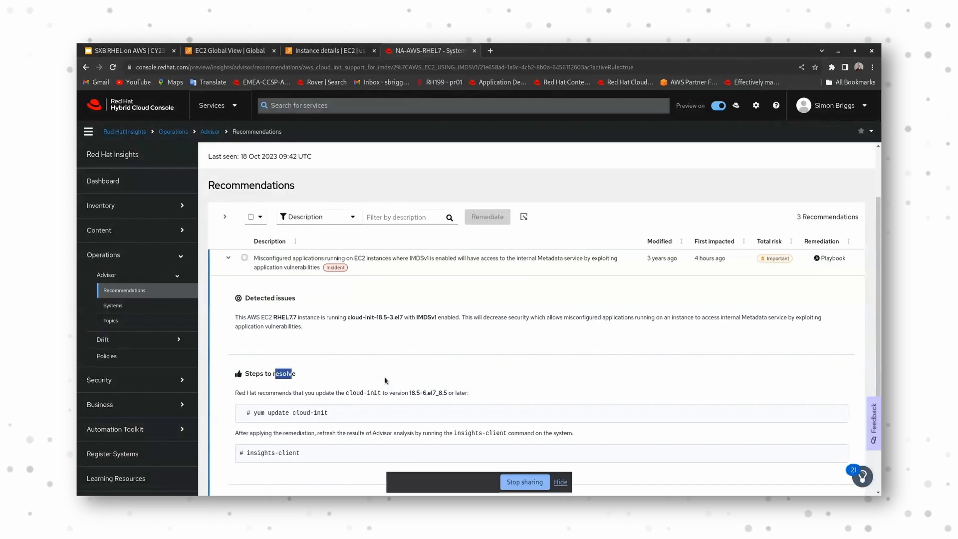
scroll(750, 296, "down", 2)
scroll(843, 206, "up", 1)
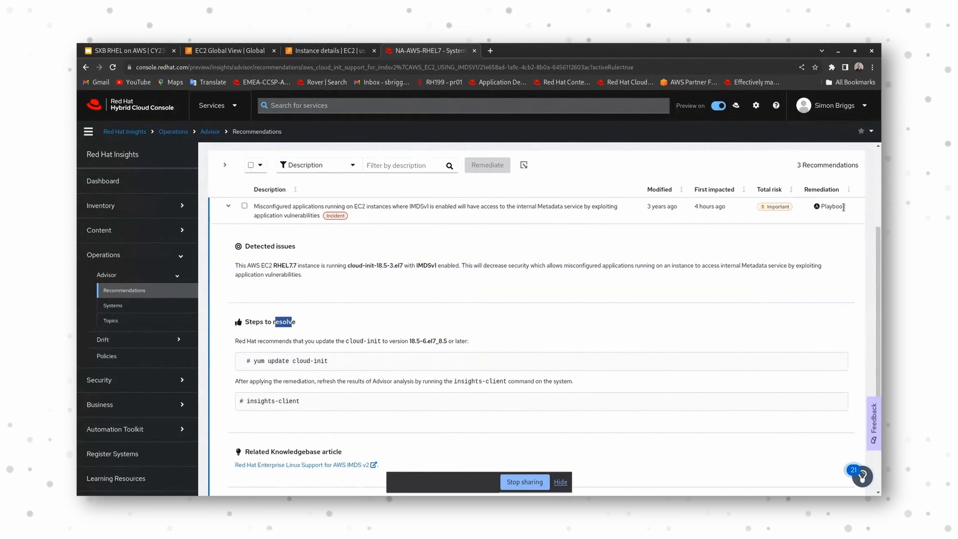
scroll(830, 210, "up", 1)
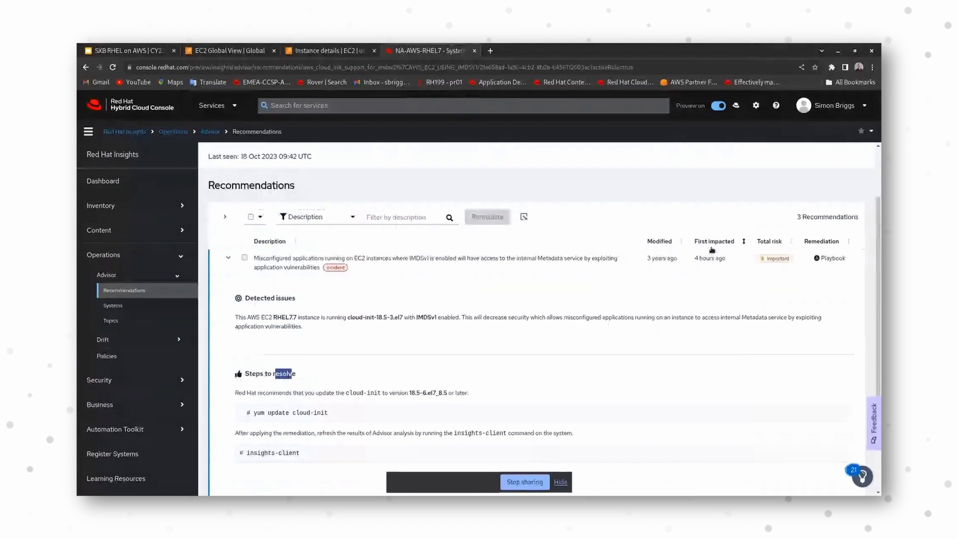
Step: Start an Ansible remediation for the IMDSv1 recommendation with a new playbook named rhel7-idmsv1, view its systems review, and cancel the wizard
left_click(245, 258)
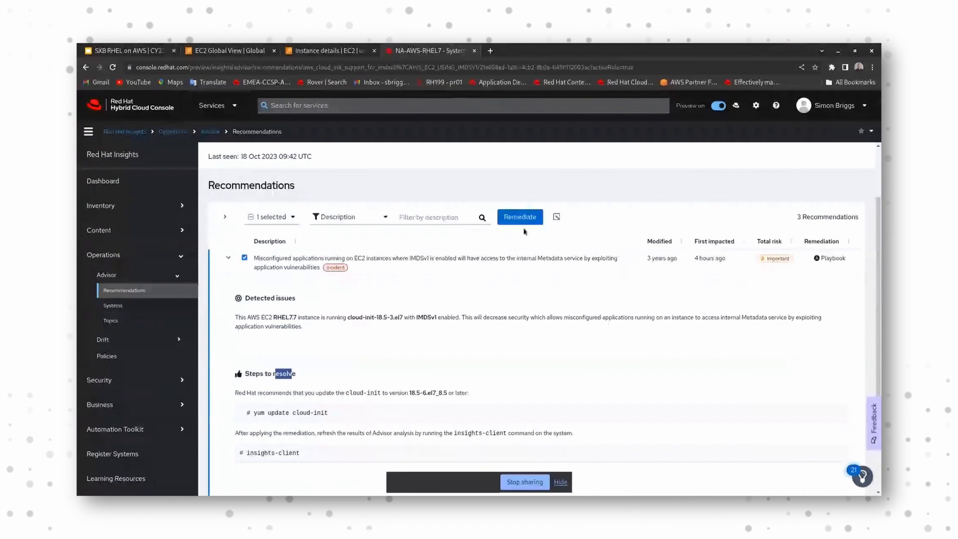
left_click(521, 220)
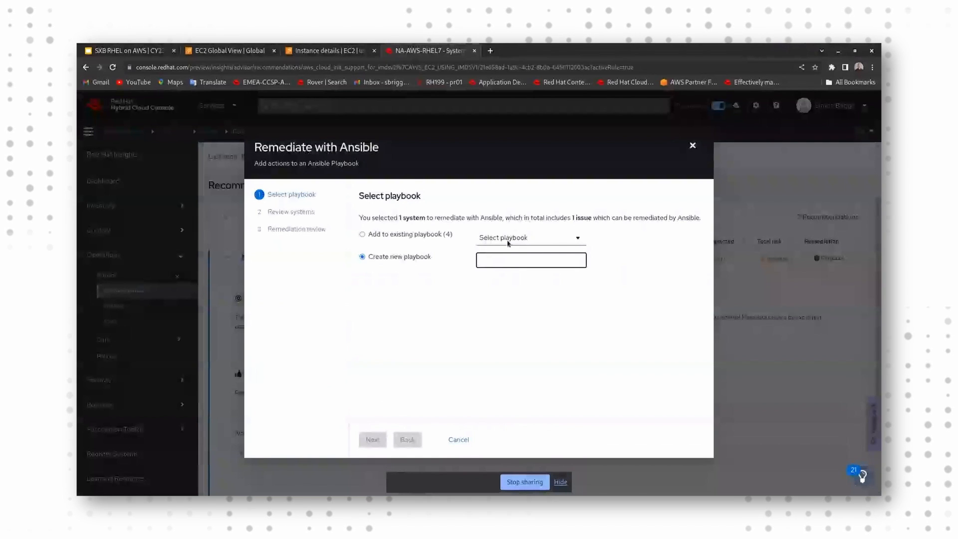
type("rhel")
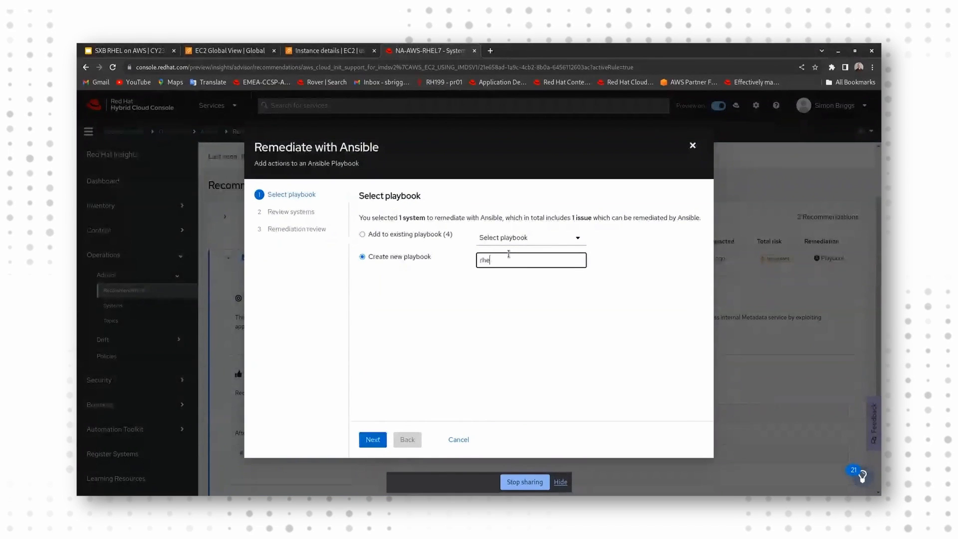
type("7")
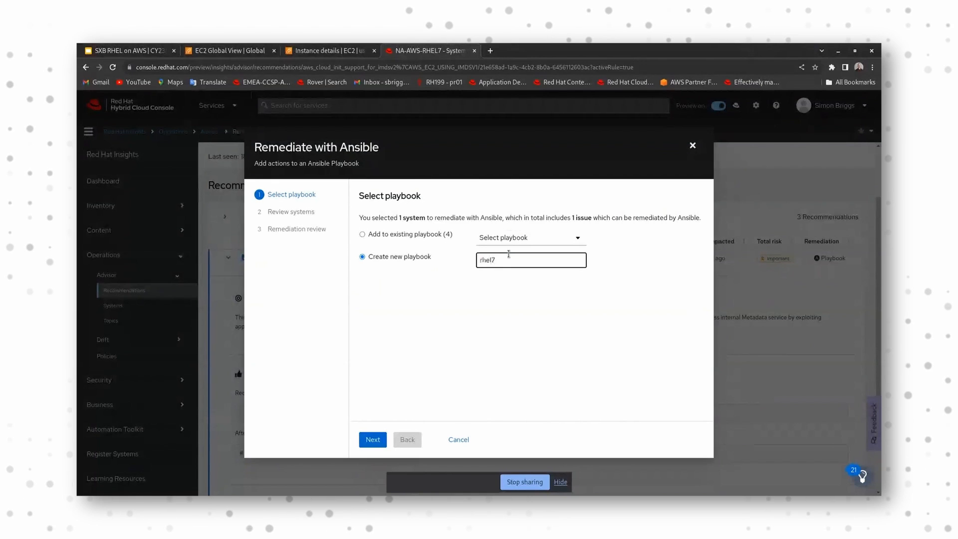
type("-idms")
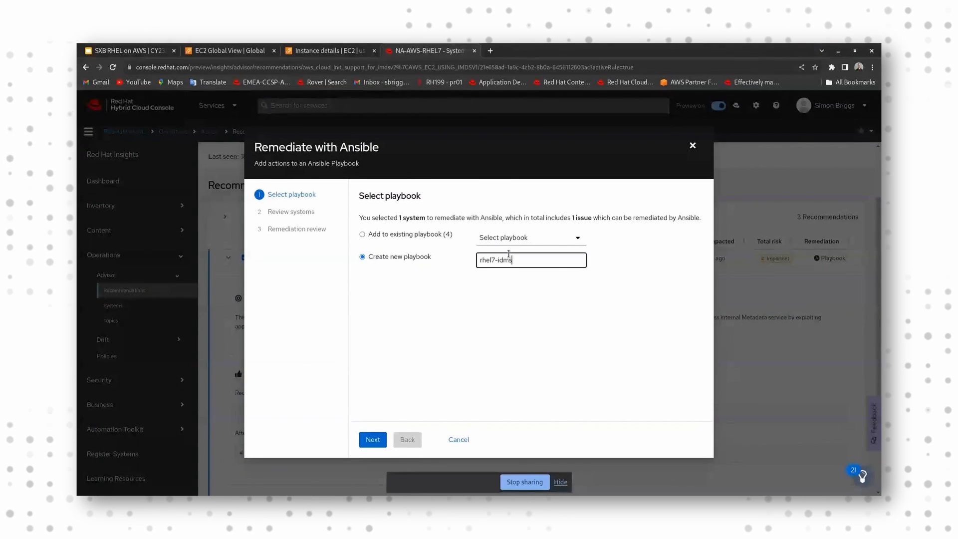
type("v1")
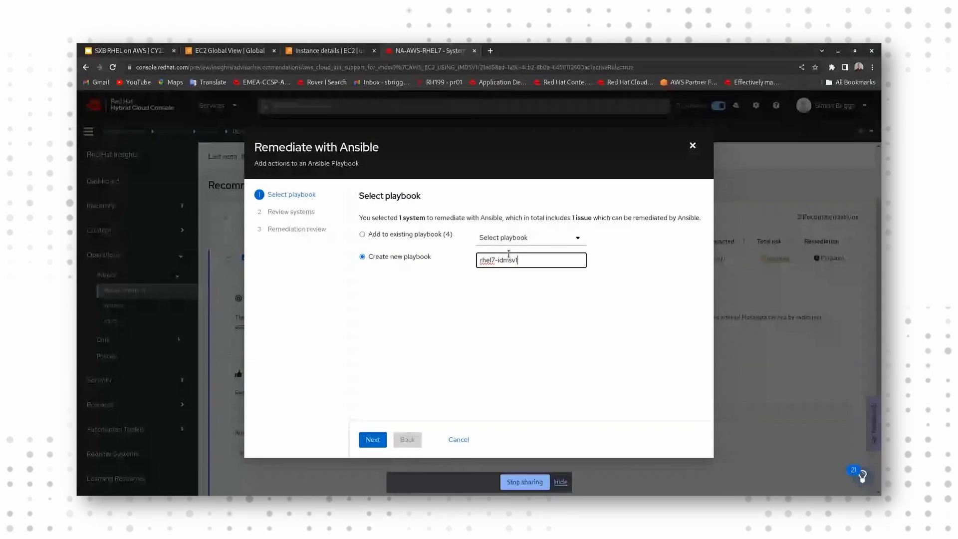
left_click(374, 441)
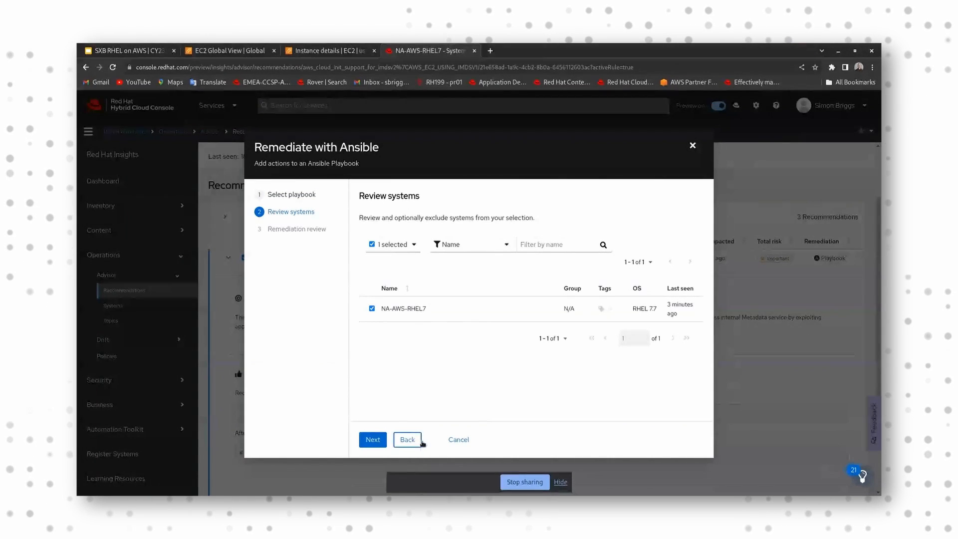
left_click(456, 441)
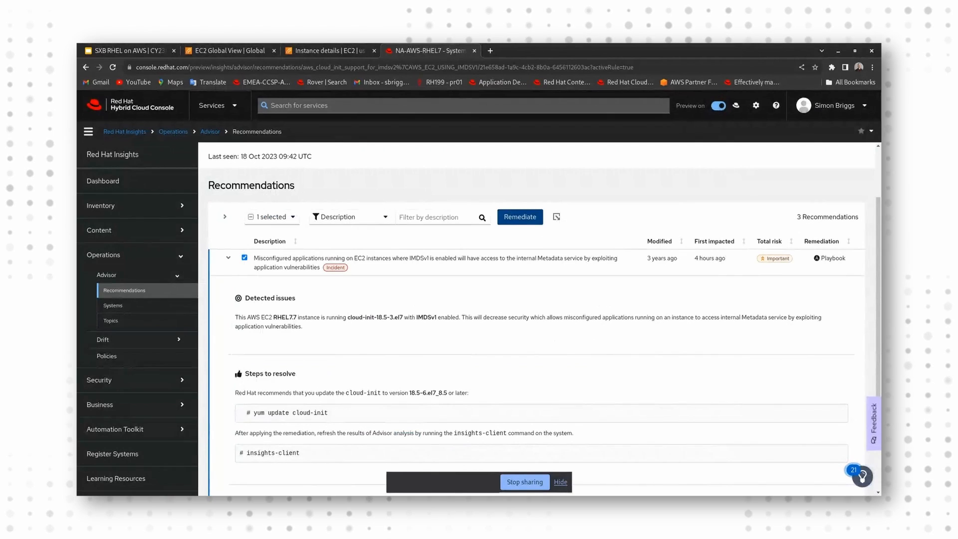
Step: Switch to the terminal, approve the cloud-init update, and run insights-client to refresh the system's Insights data
key("alt+Tab")
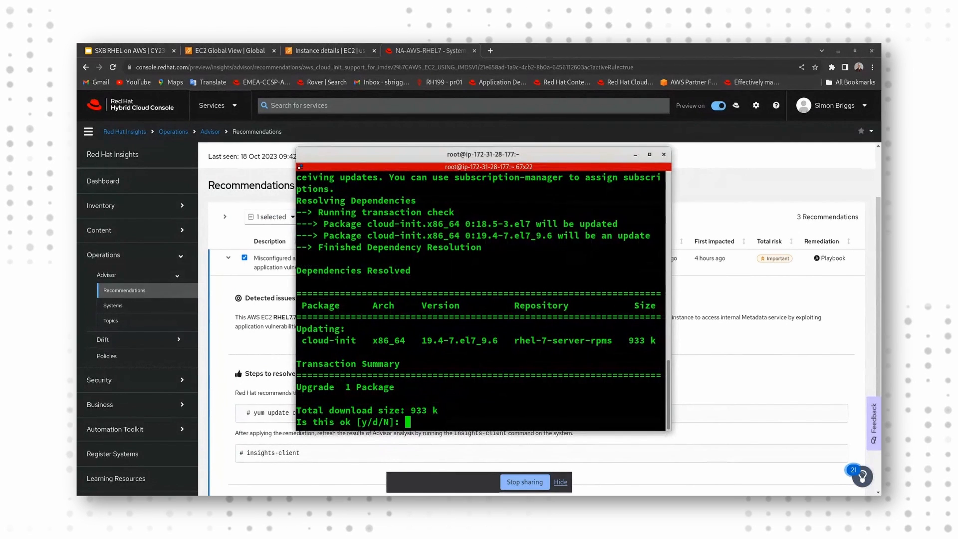
type("y")
key("Return")
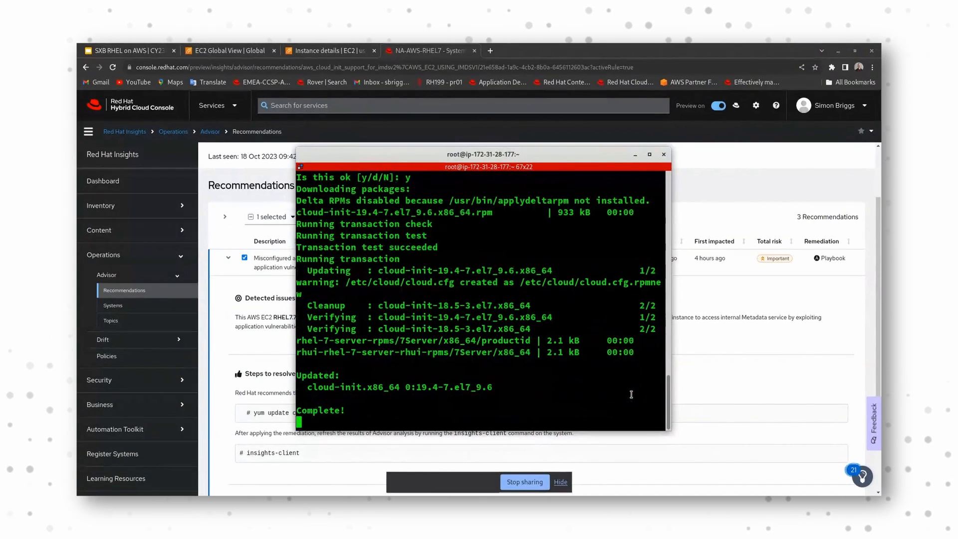
key("Up")
key("Up")
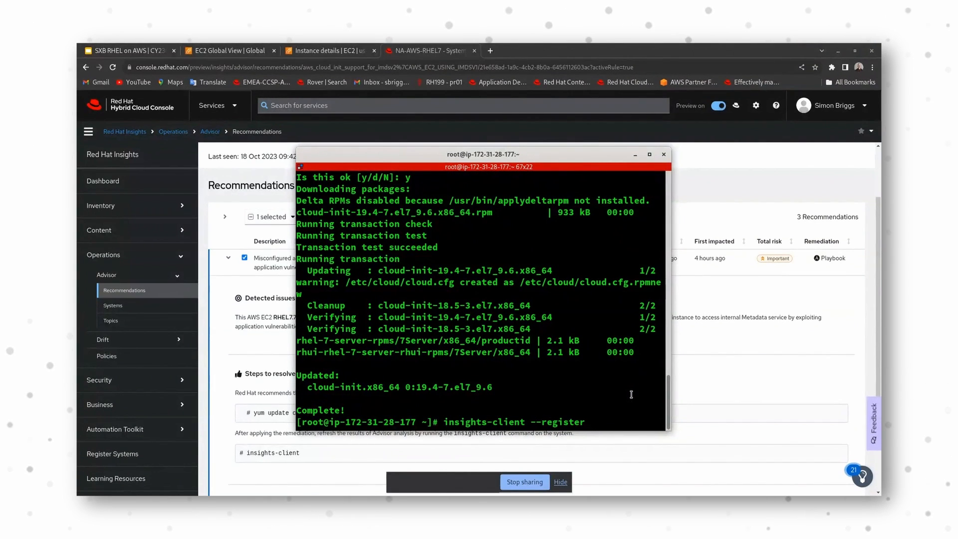
key("Return")
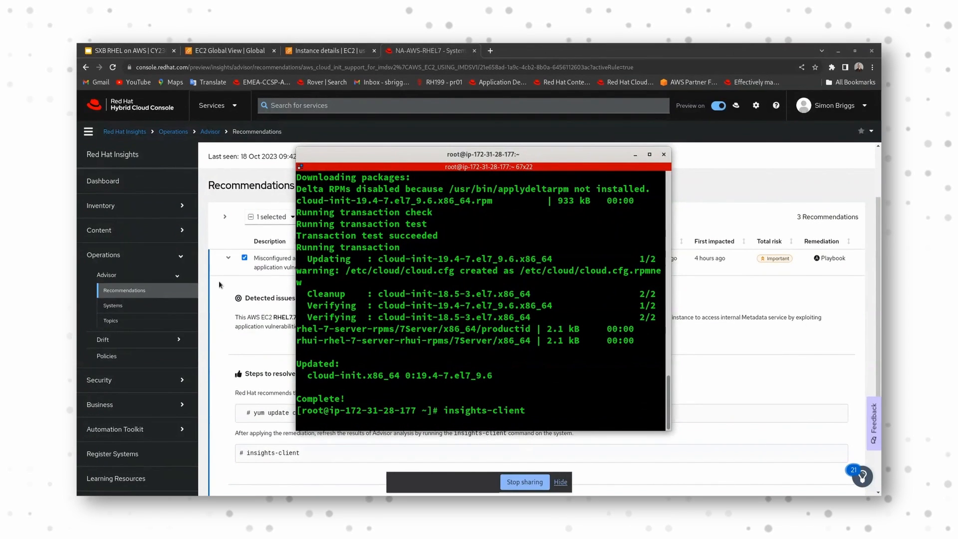
Step: Return to the Insights dashboard in the browser and open the inventory's systems list
left_click(171, 257)
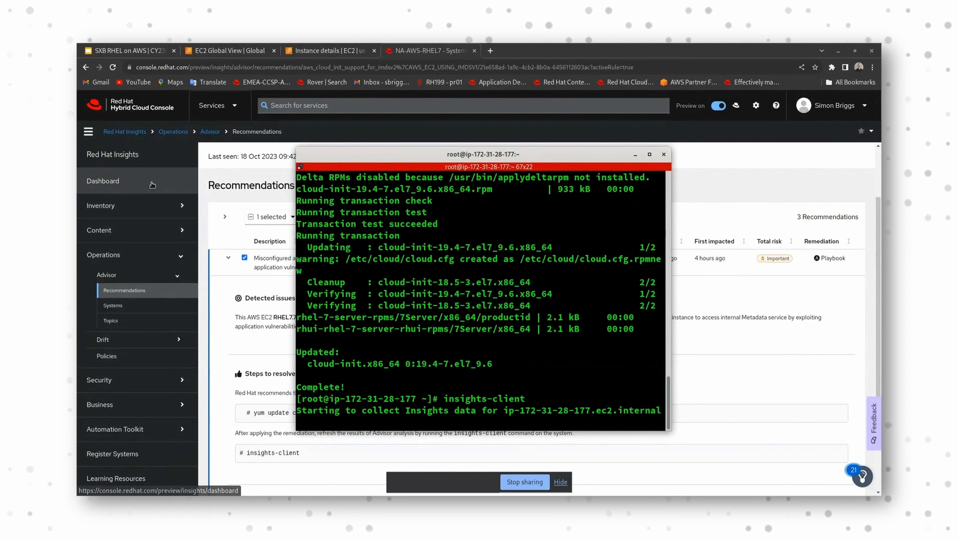
left_click(153, 184)
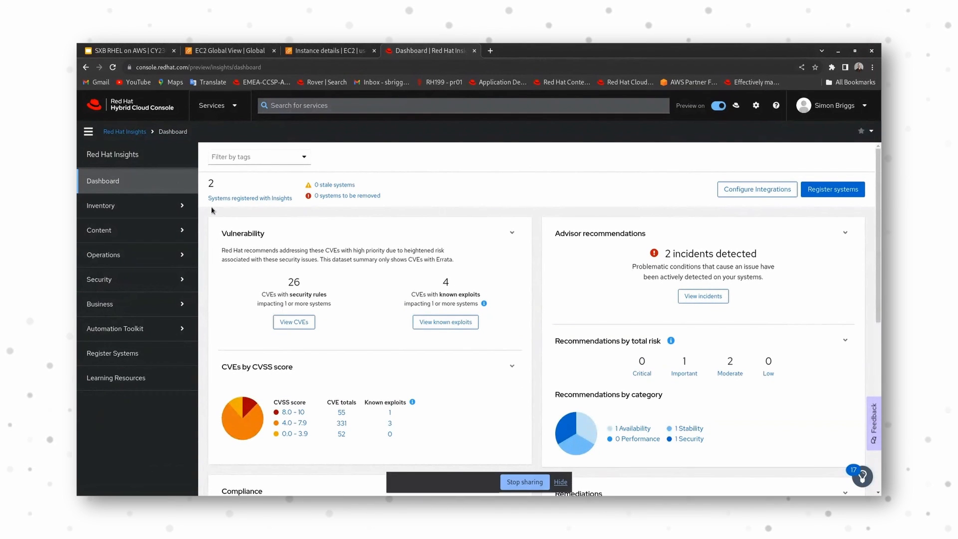
left_click(176, 209)
left_click(108, 226)
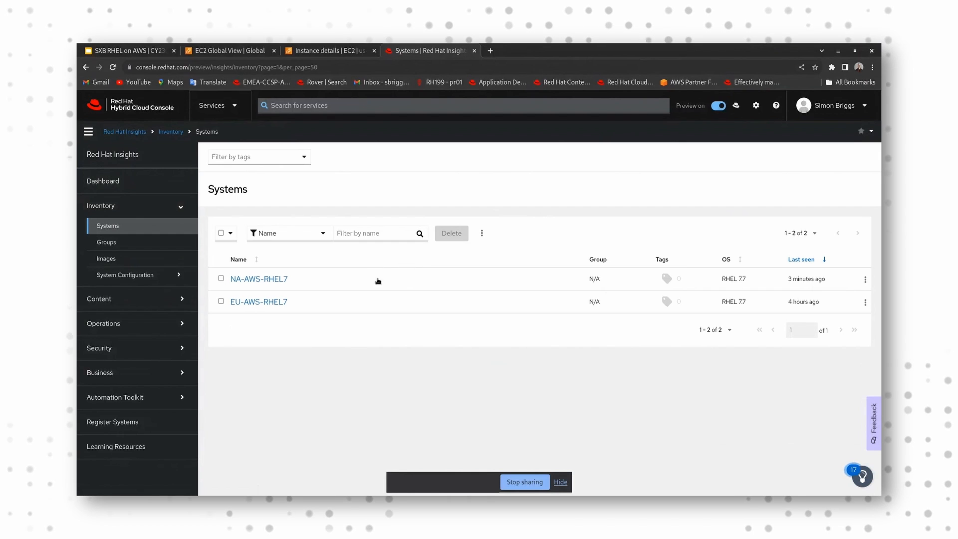
Step: Open the NA-AWS-RHEL7 system's details and view its Patch advisories
left_click(287, 280)
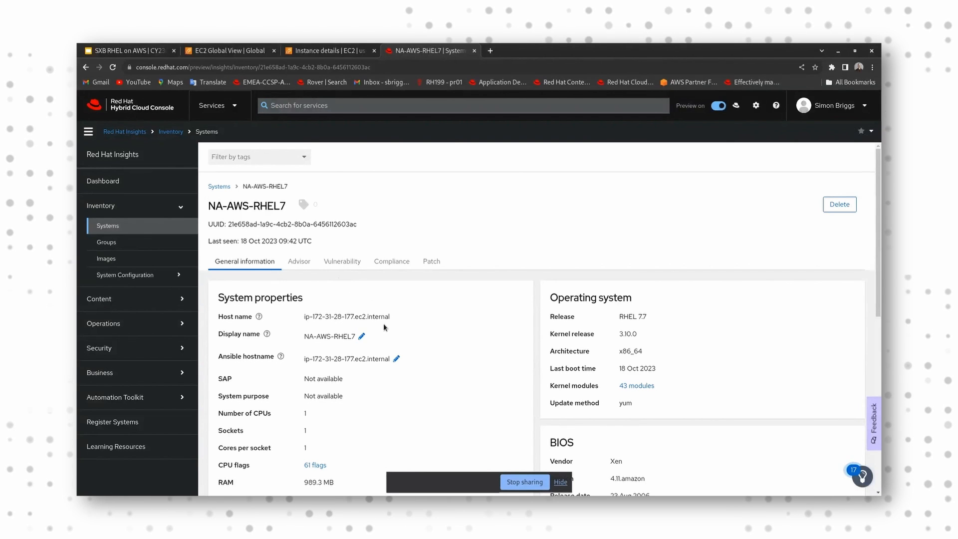
left_click(432, 263)
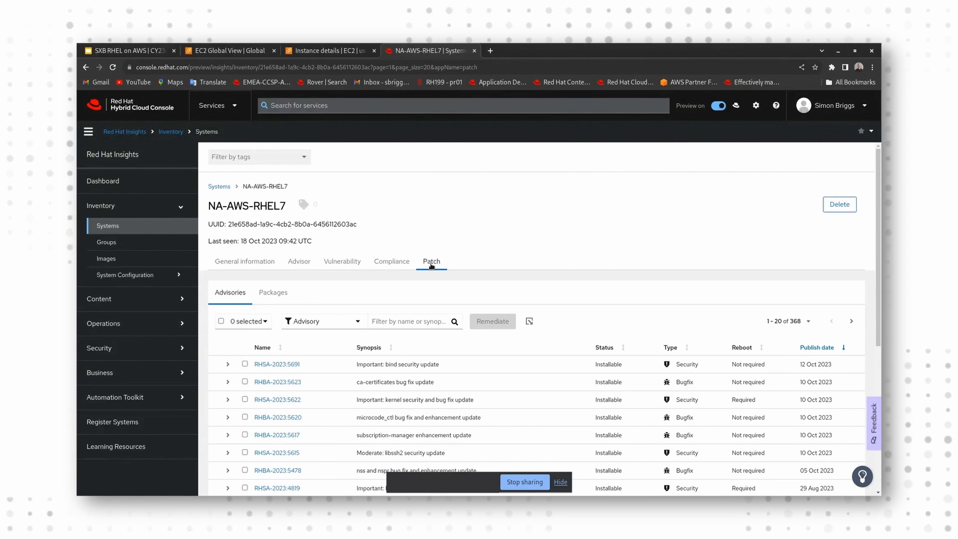
scroll(443, 288, "down", 1)
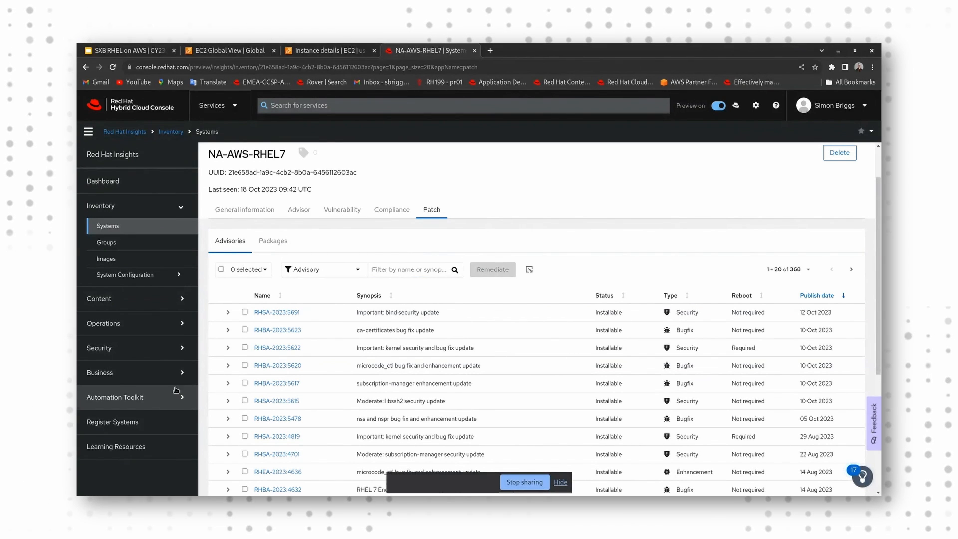
Step: Expand the Security and Business sections of the Insights navigation to view the services they contain
left_click(180, 356)
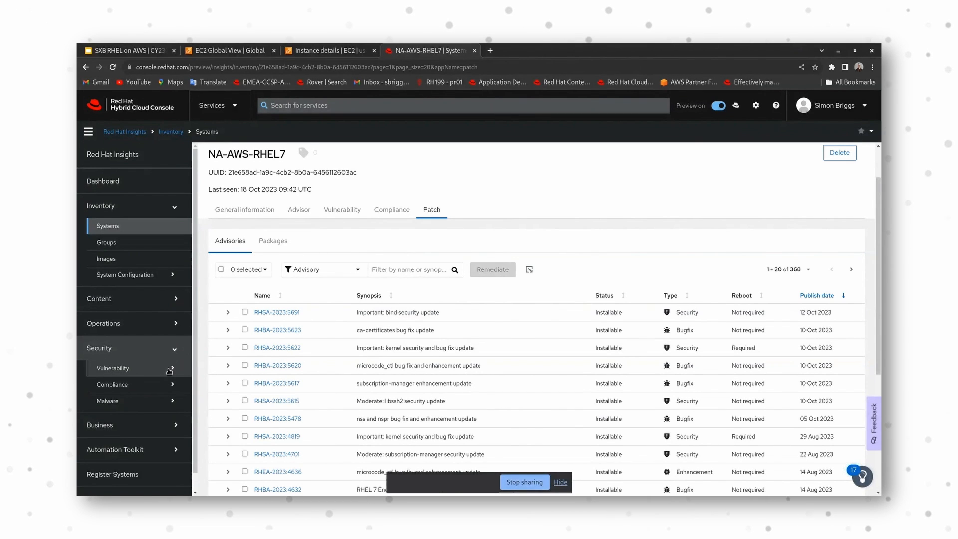
scroll(169, 370, "down", 1)
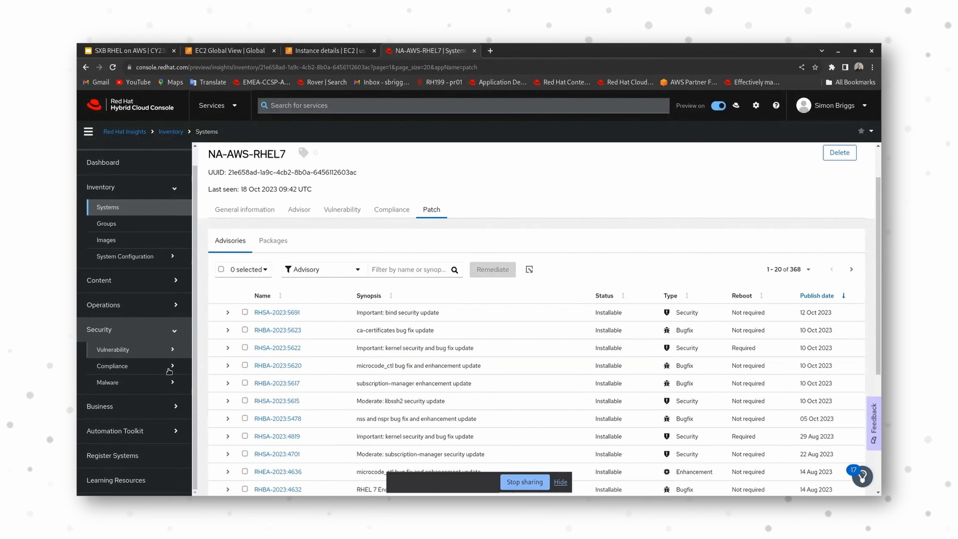
left_click(158, 410)
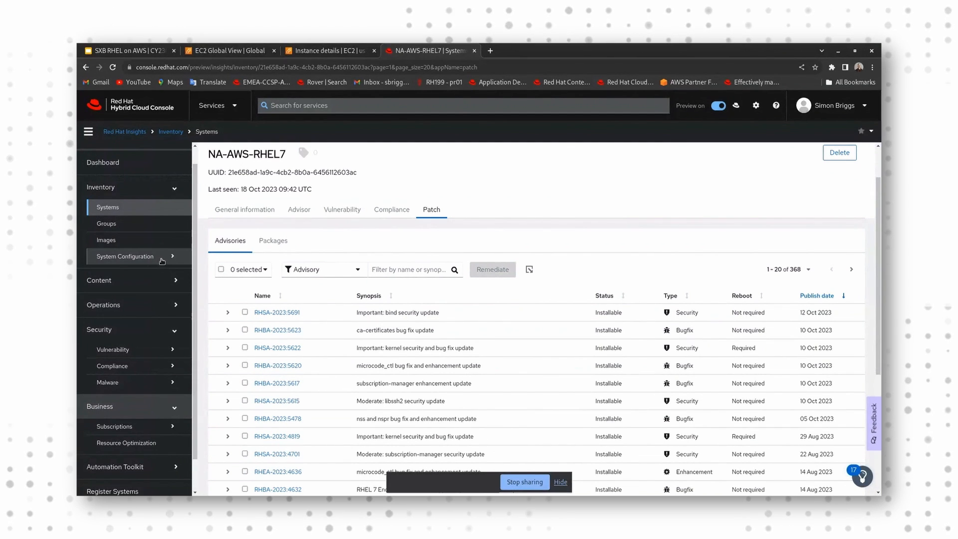
Step: Open Image Builder's images list and view the build details and cloud provider identifiers of golden-rhel9-image
left_click(153, 243)
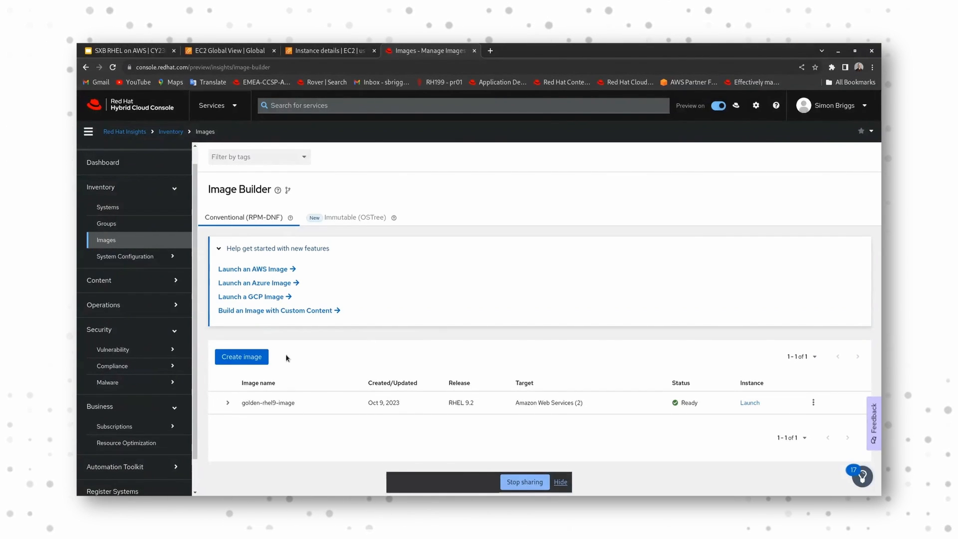
left_click(227, 404)
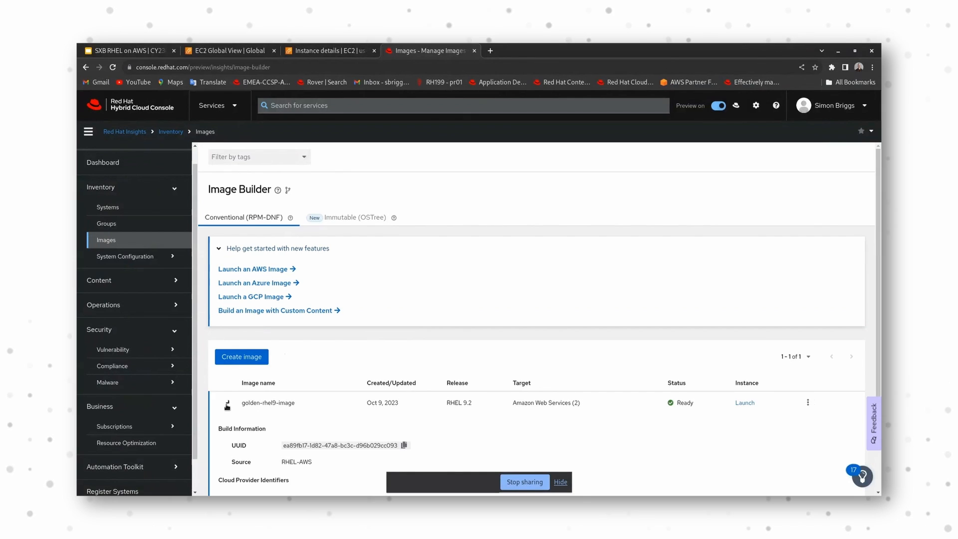
scroll(479, 394, "down", 3)
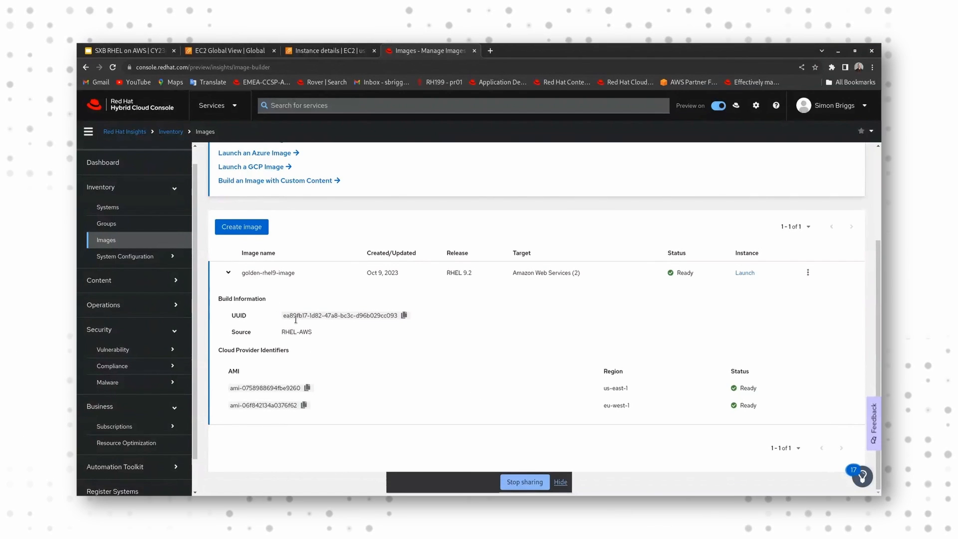
Step: Start creating a RHEL 9 image with Amazon Web Services and Virtualization - Guest image (.qcow2) as target environments
left_click(252, 231)
left_click(405, 333)
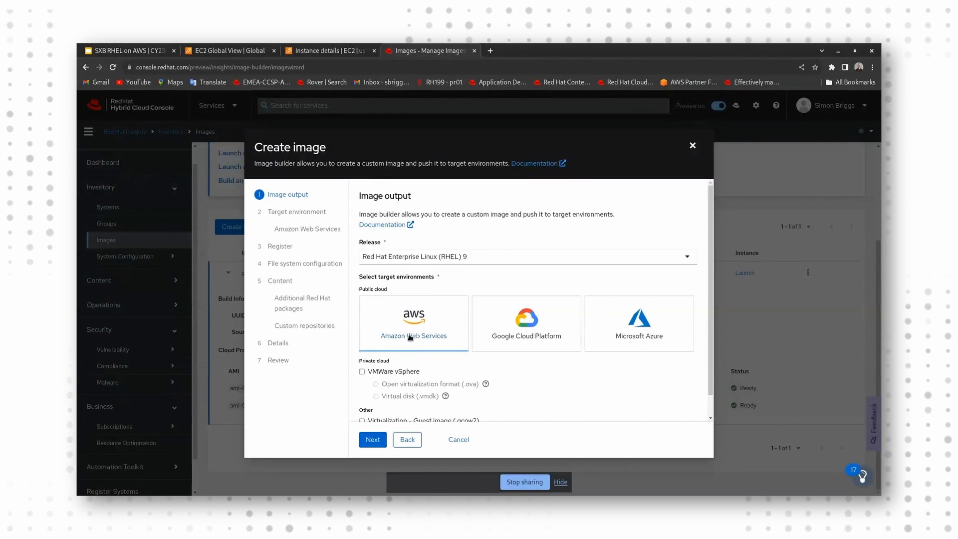
scroll(392, 399, "down", 1)
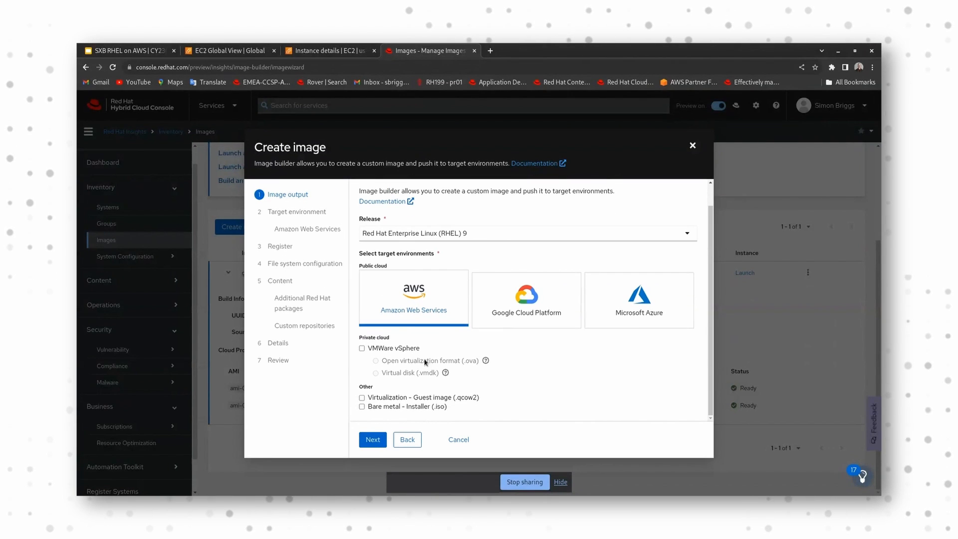
left_click(362, 399)
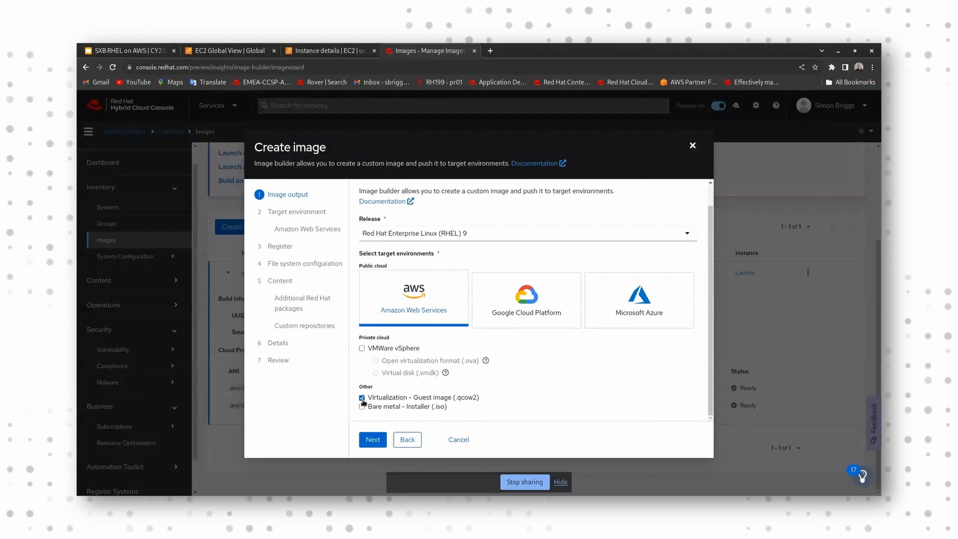
left_click(370, 440)
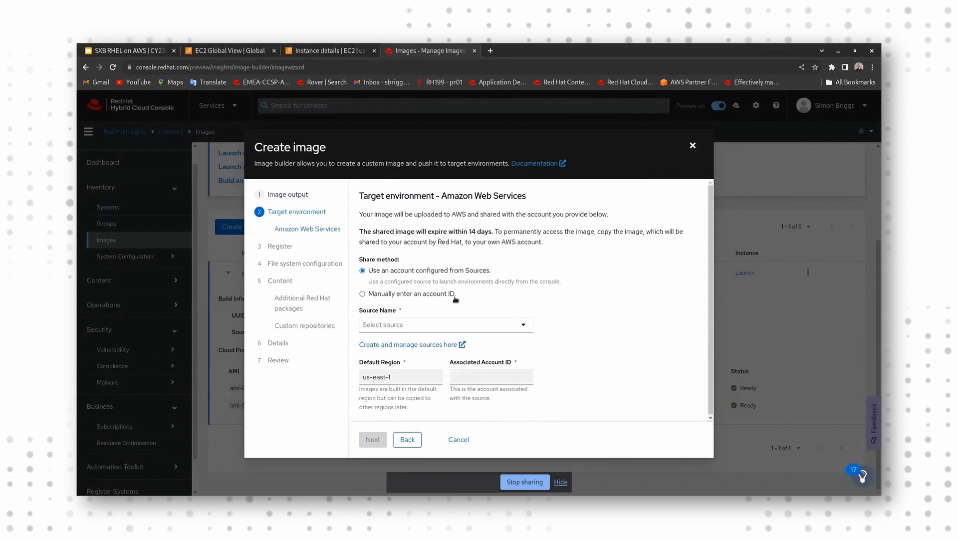
Step: Set the AWS target's source to RHEL-AWS and choose RHEL-on-AWS as the activation key for automatic registration
left_click(451, 325)
left_click(404, 343)
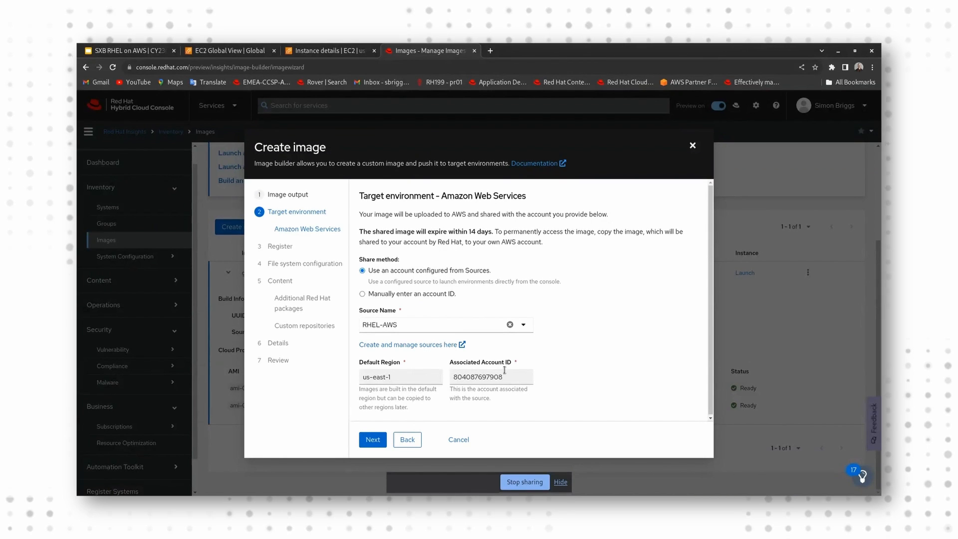
left_click(371, 441)
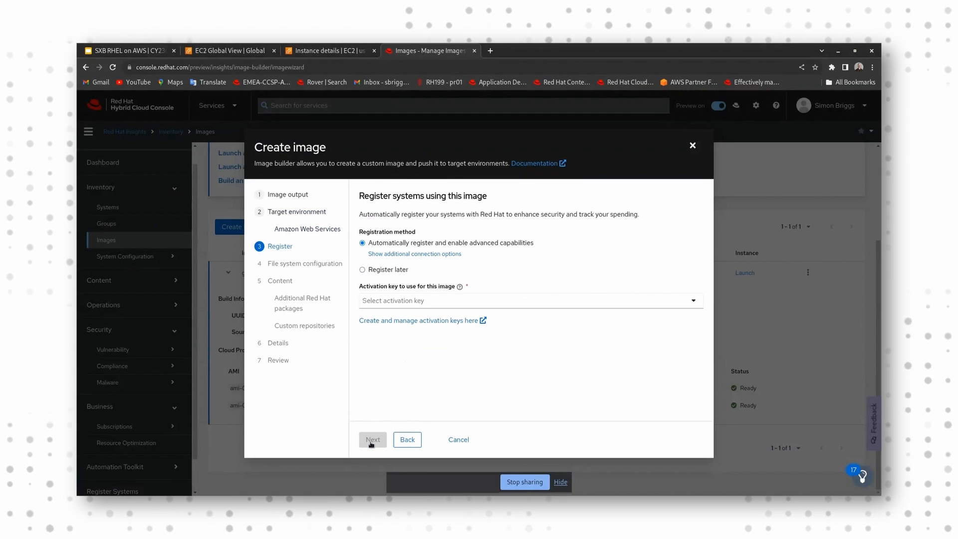
left_click(435, 301)
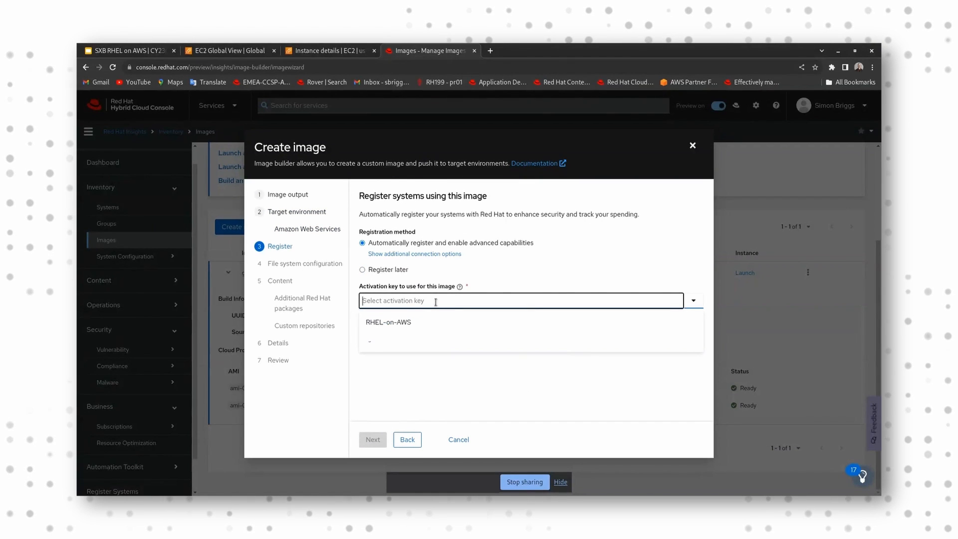
left_click(395, 323)
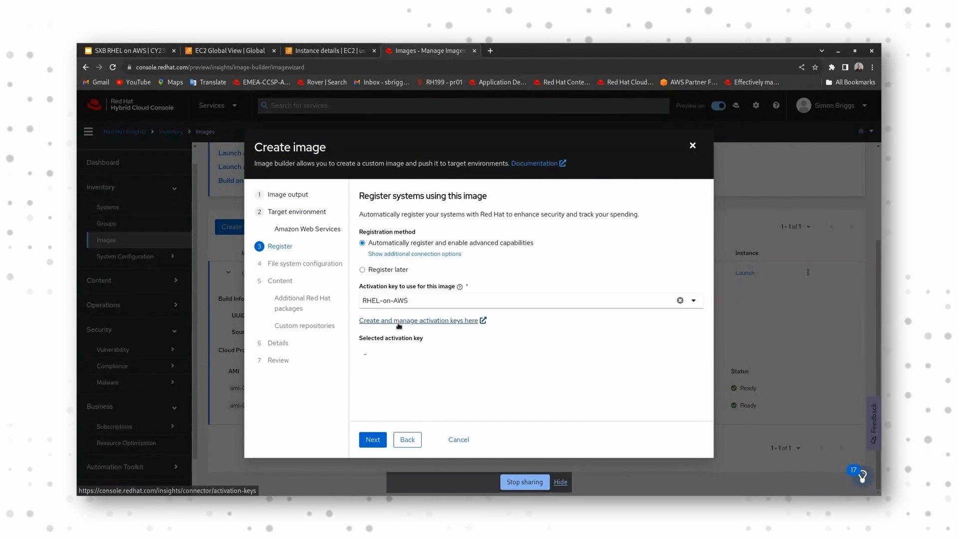
left_click(372, 440)
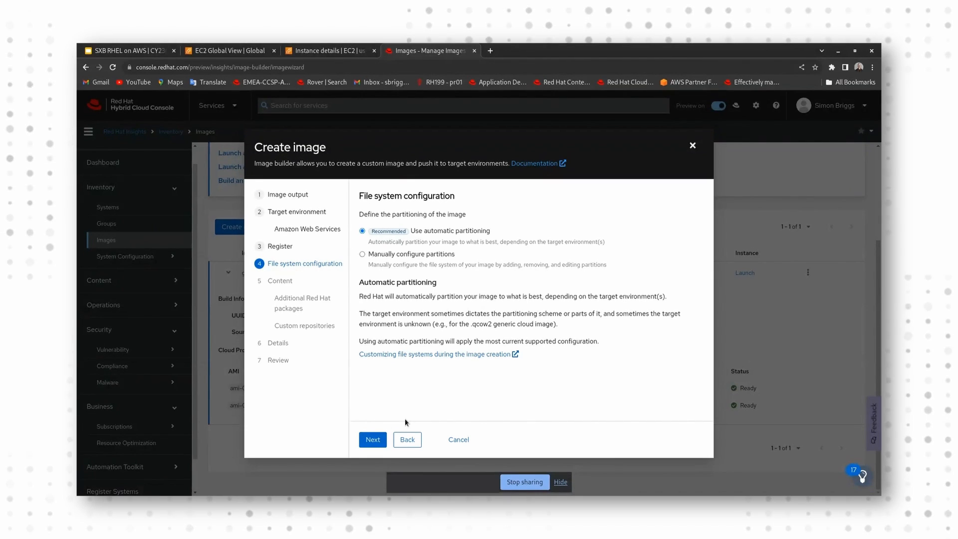
Step: Keep automatic partitioning, search for vim packages, and add all the matching packages to the image
left_click(372, 440)
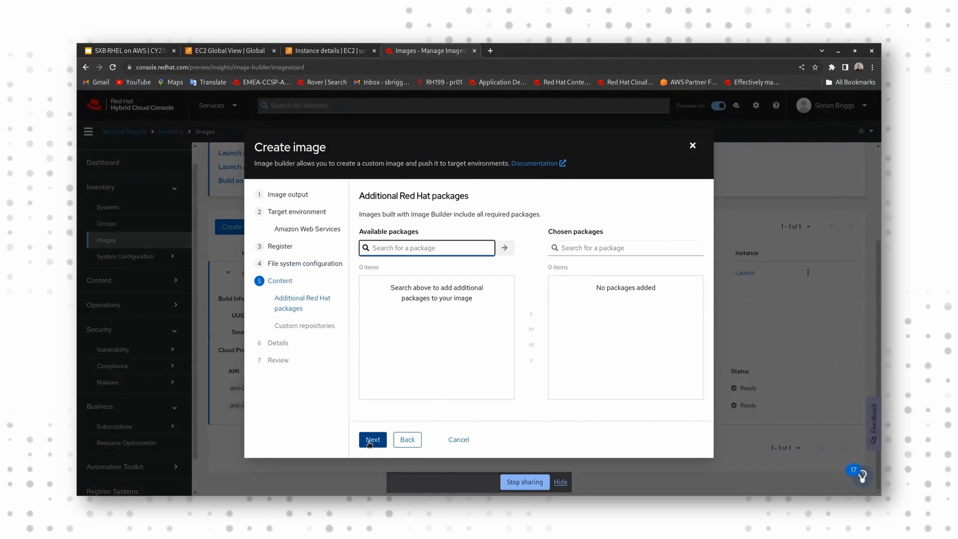
type("vim")
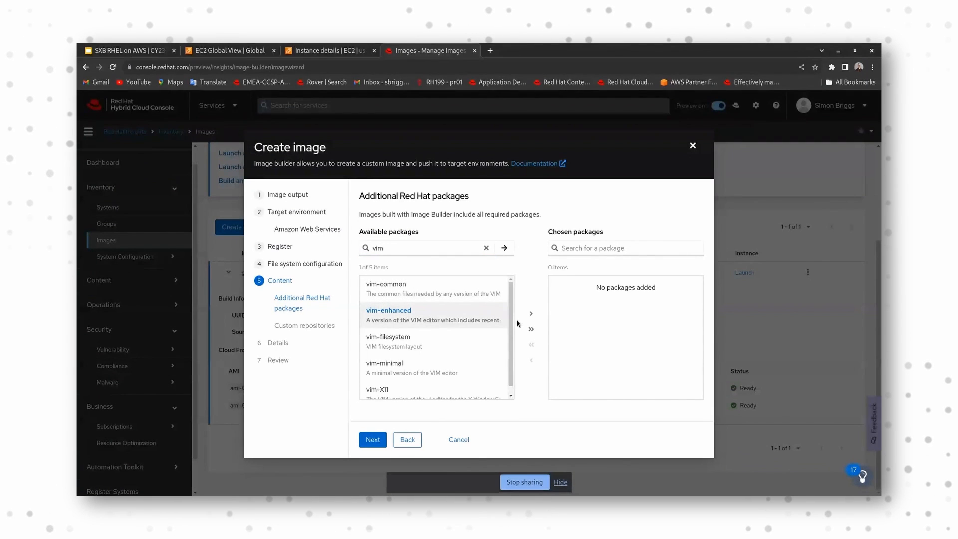
left_click(531, 329)
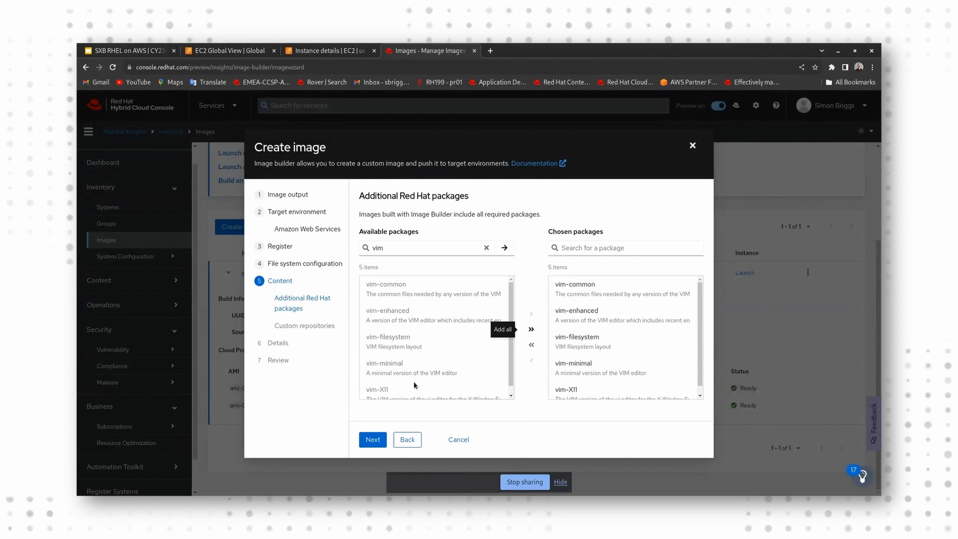
left_click(368, 441)
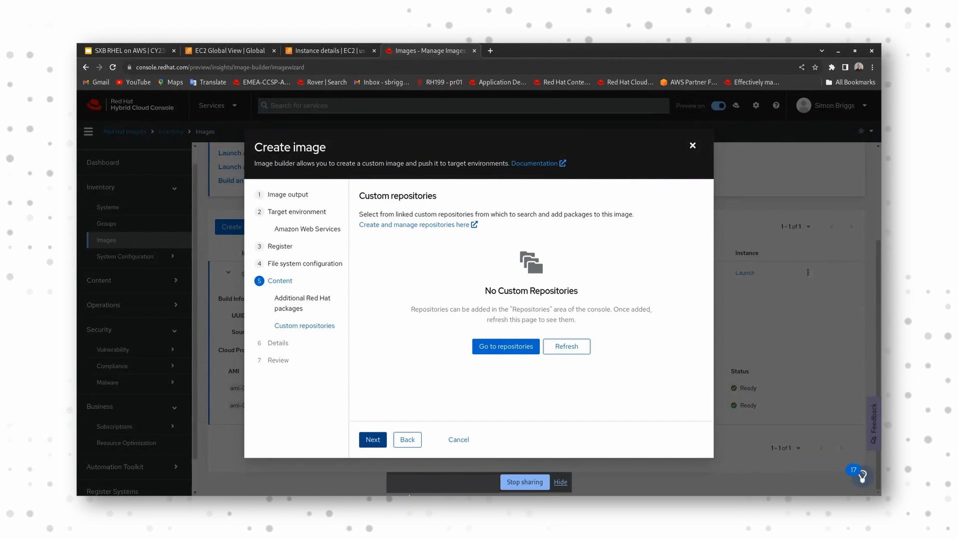
Step: Skip custom repositories, name the image rhel-ex, proceed to the review, and close the wizard without creating the image
left_click(375, 449)
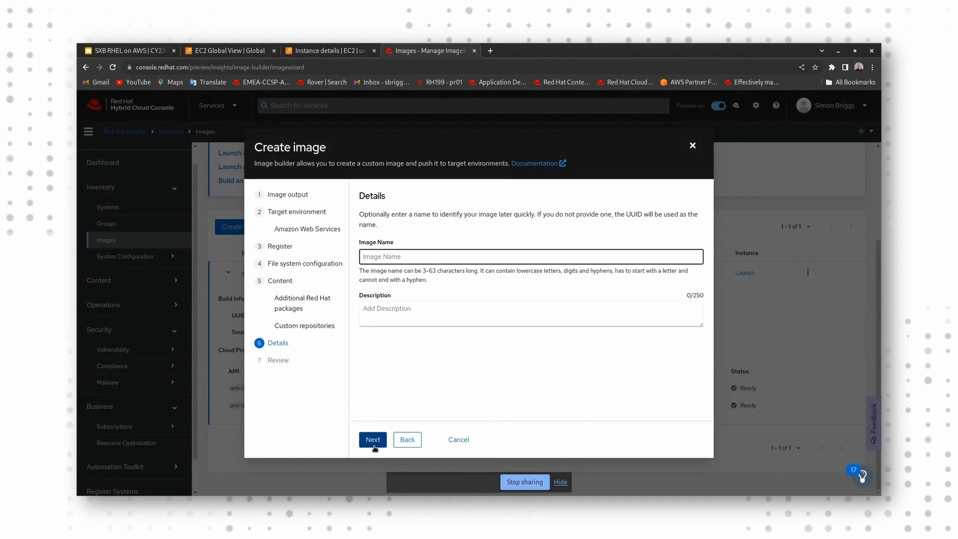
type("rhel-ex")
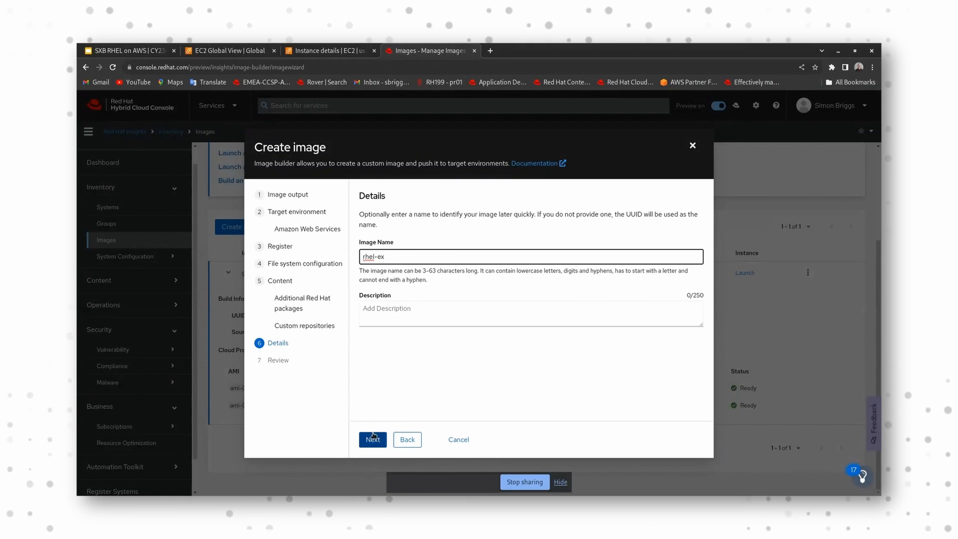
left_click(373, 441)
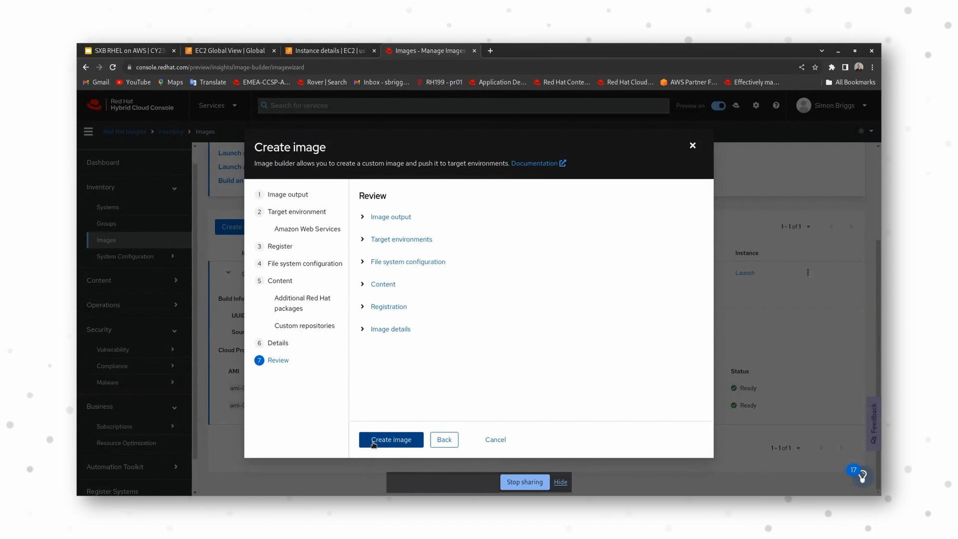
left_click(692, 146)
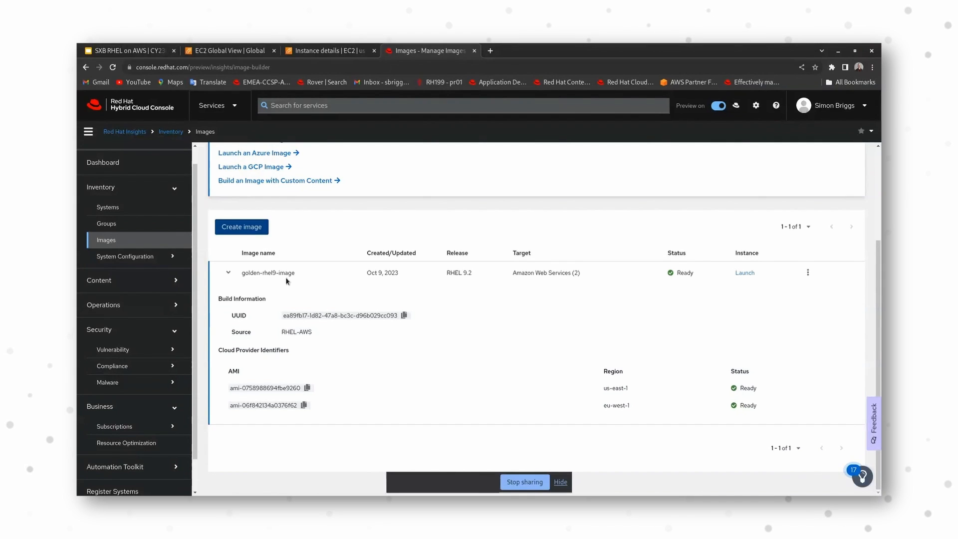
Step: Start sharing golden-rhel9-image to the eu-central-1 region, and close the dialog without sharing it
left_click(808, 273)
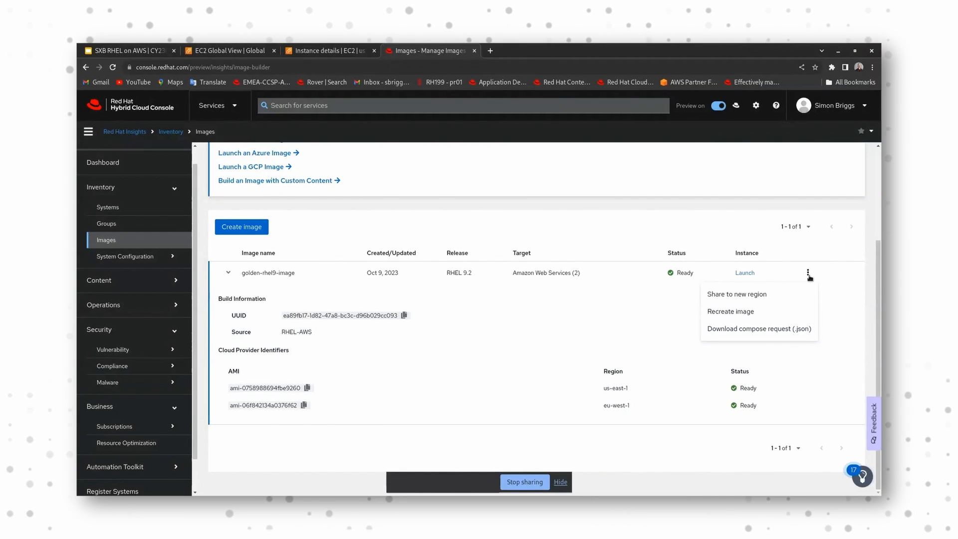
left_click(757, 302)
left_click(444, 299)
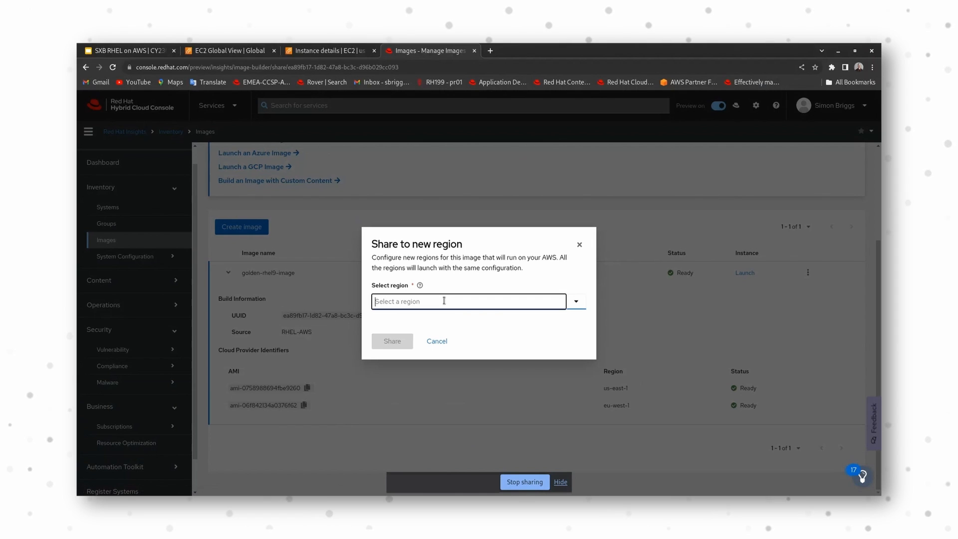
scroll(433, 376, "down", 5)
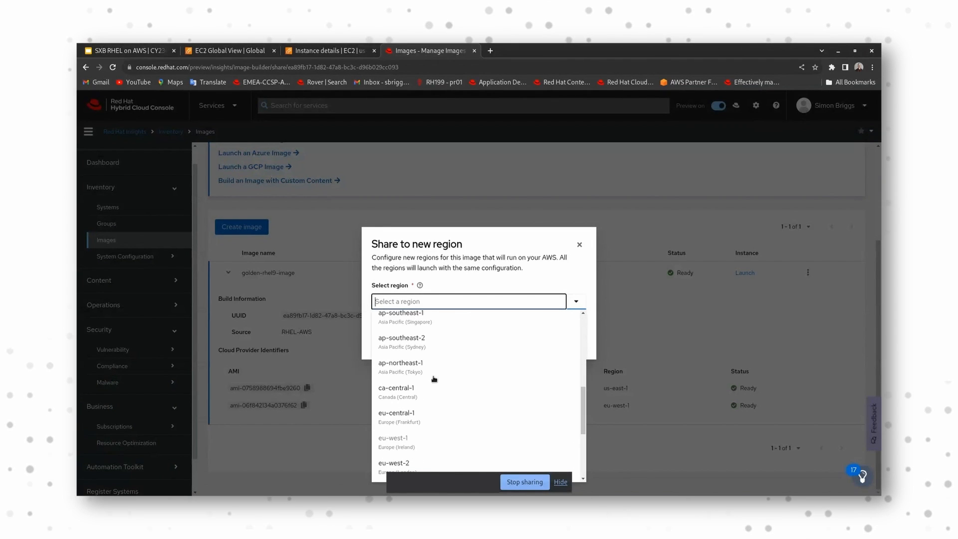
scroll(429, 389, "down", 2)
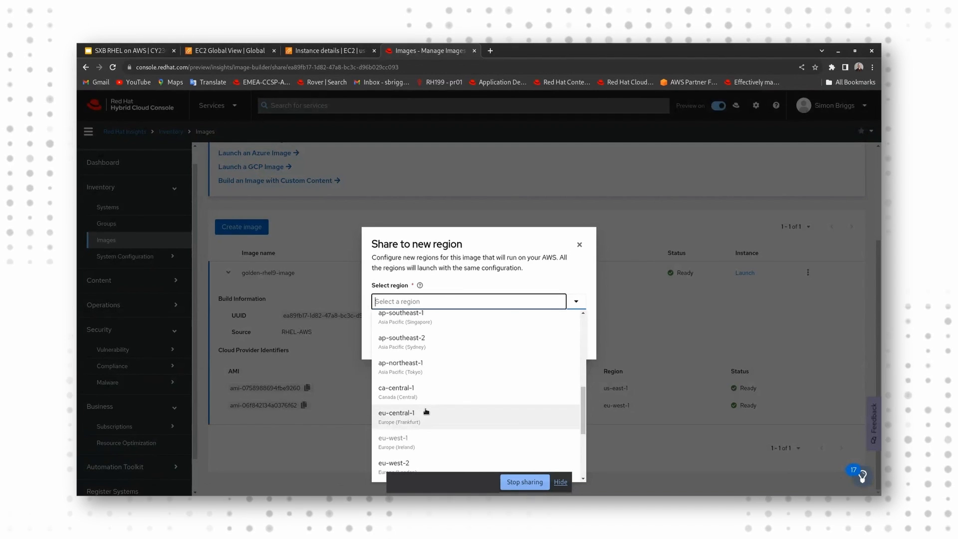
left_click(426, 412)
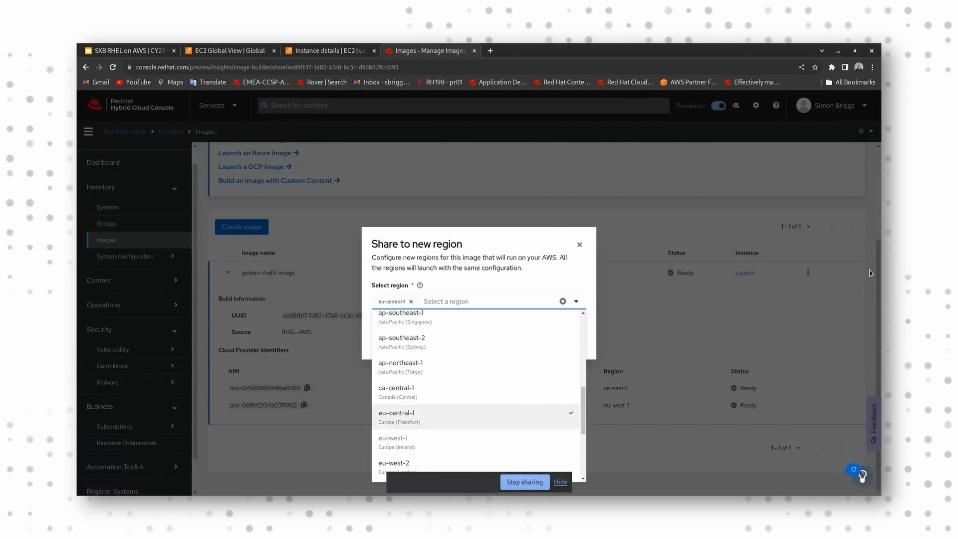
left_click(581, 245)
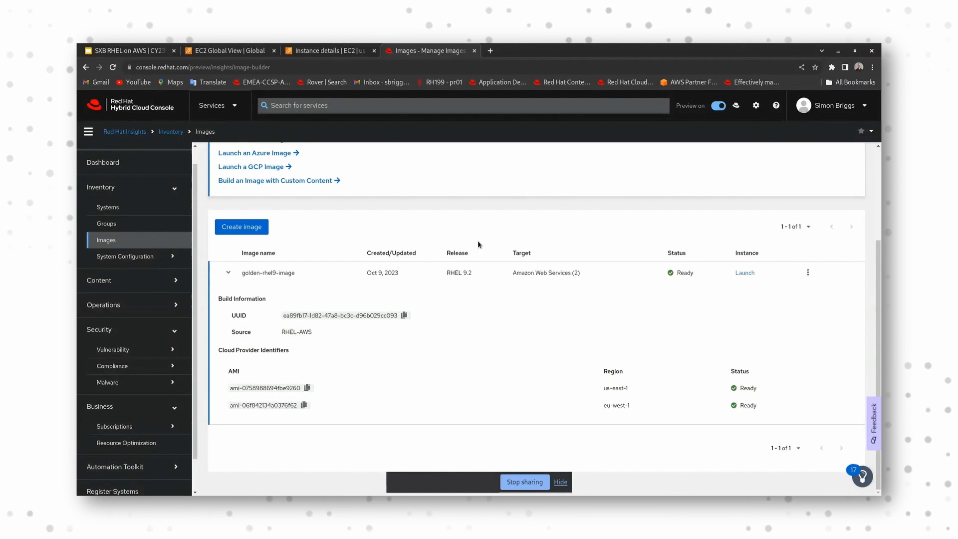